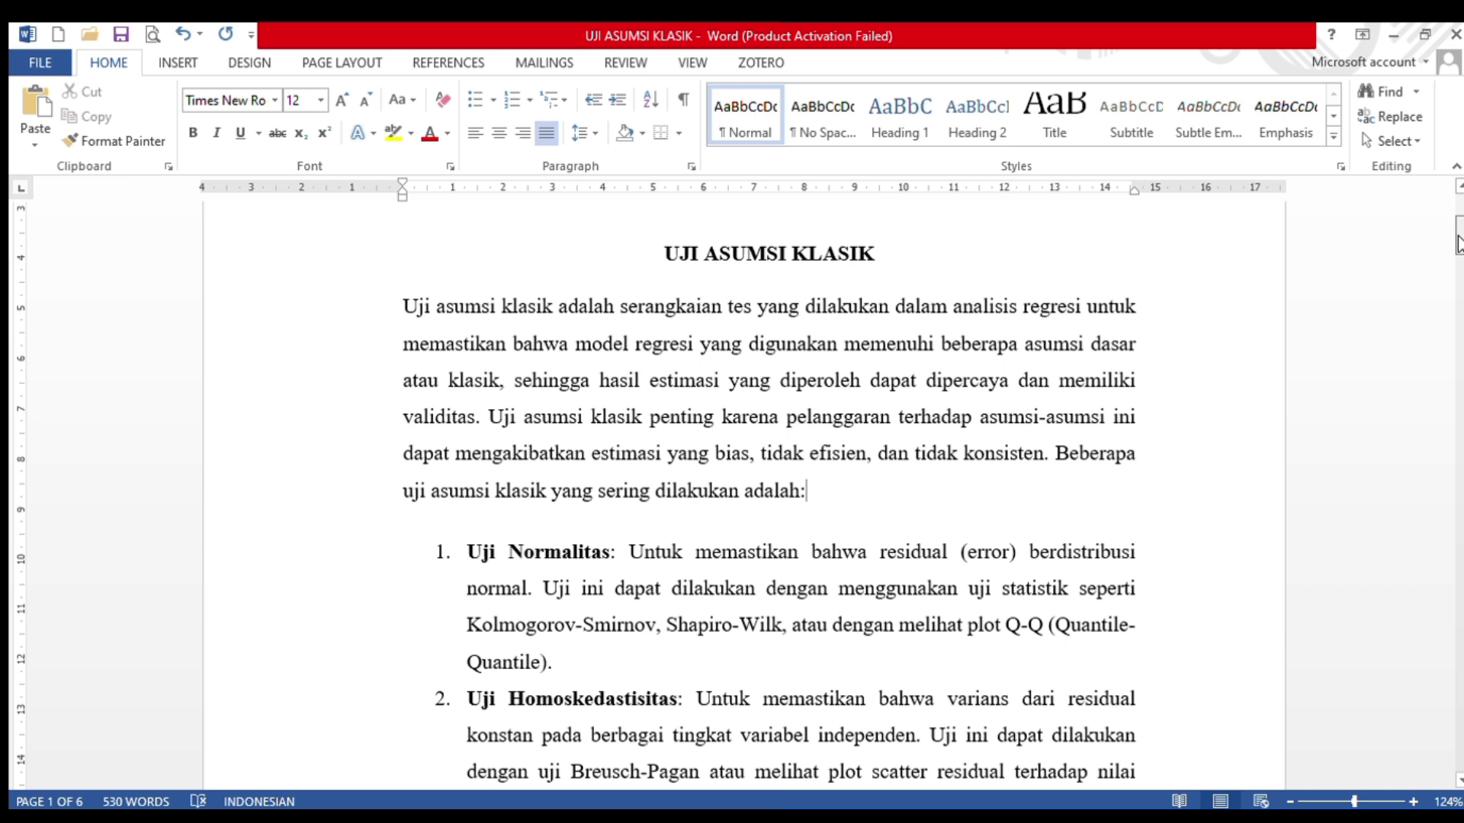
scroll(1457, 244, "down", 3)
scroll(1459, 260, "down", 2)
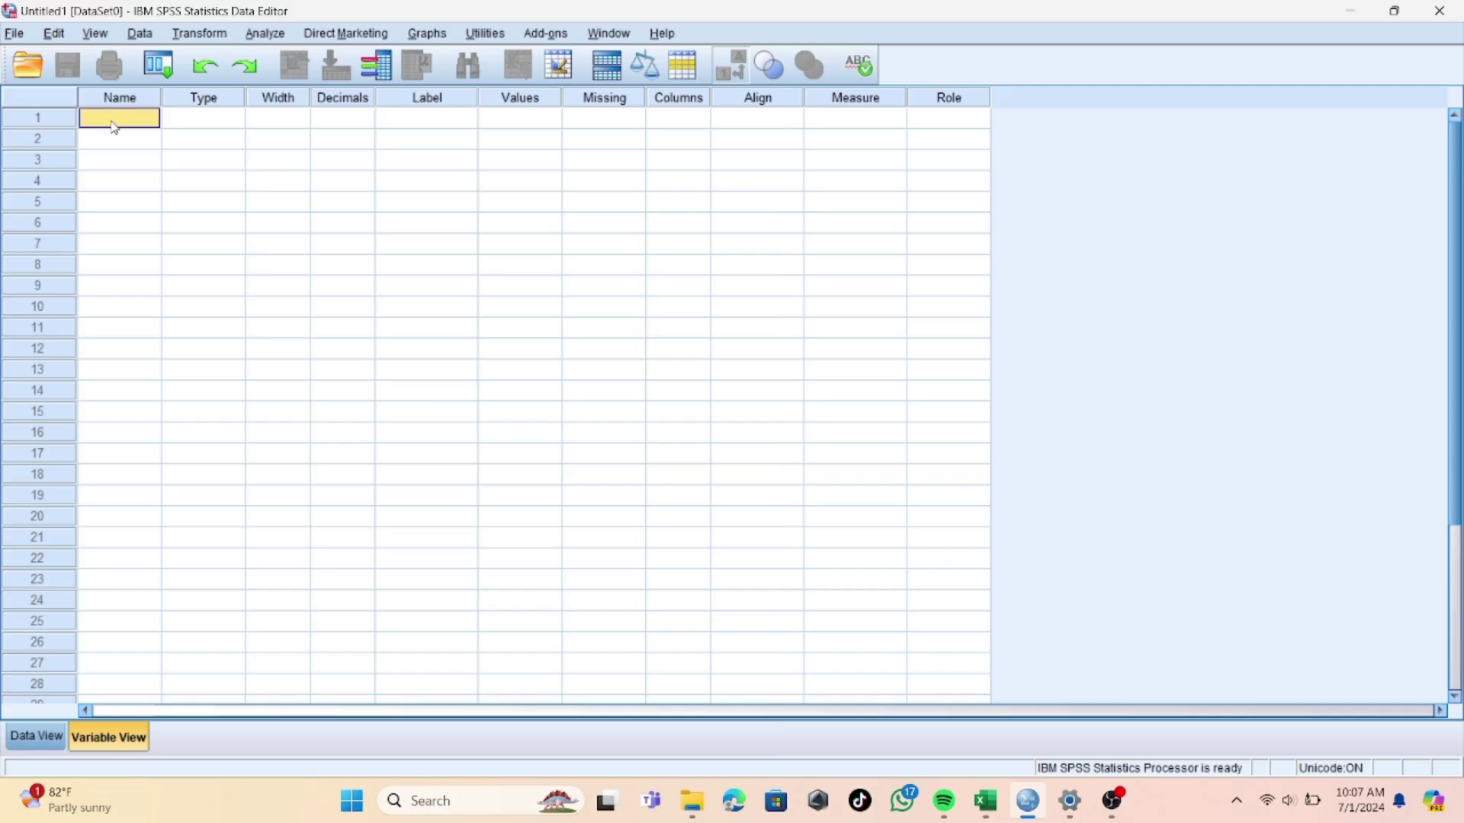
Step: Define four variables named X1, X2, X3 and Y in the first four rows of the variable list
double_click(112, 120)
type("X1")
key("Return")
type("X2")
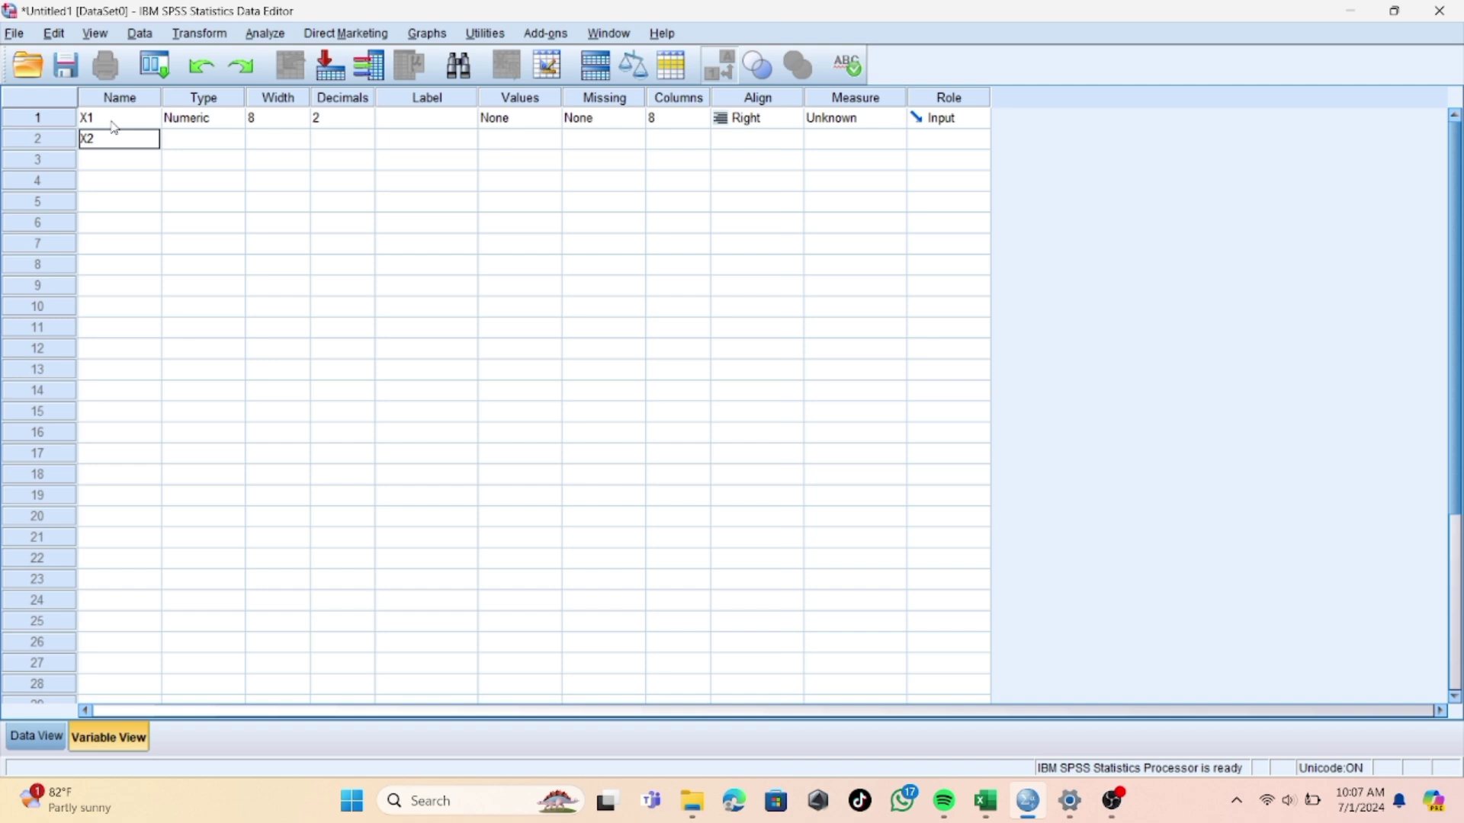
key("Return")
type("X3")
key("Return")
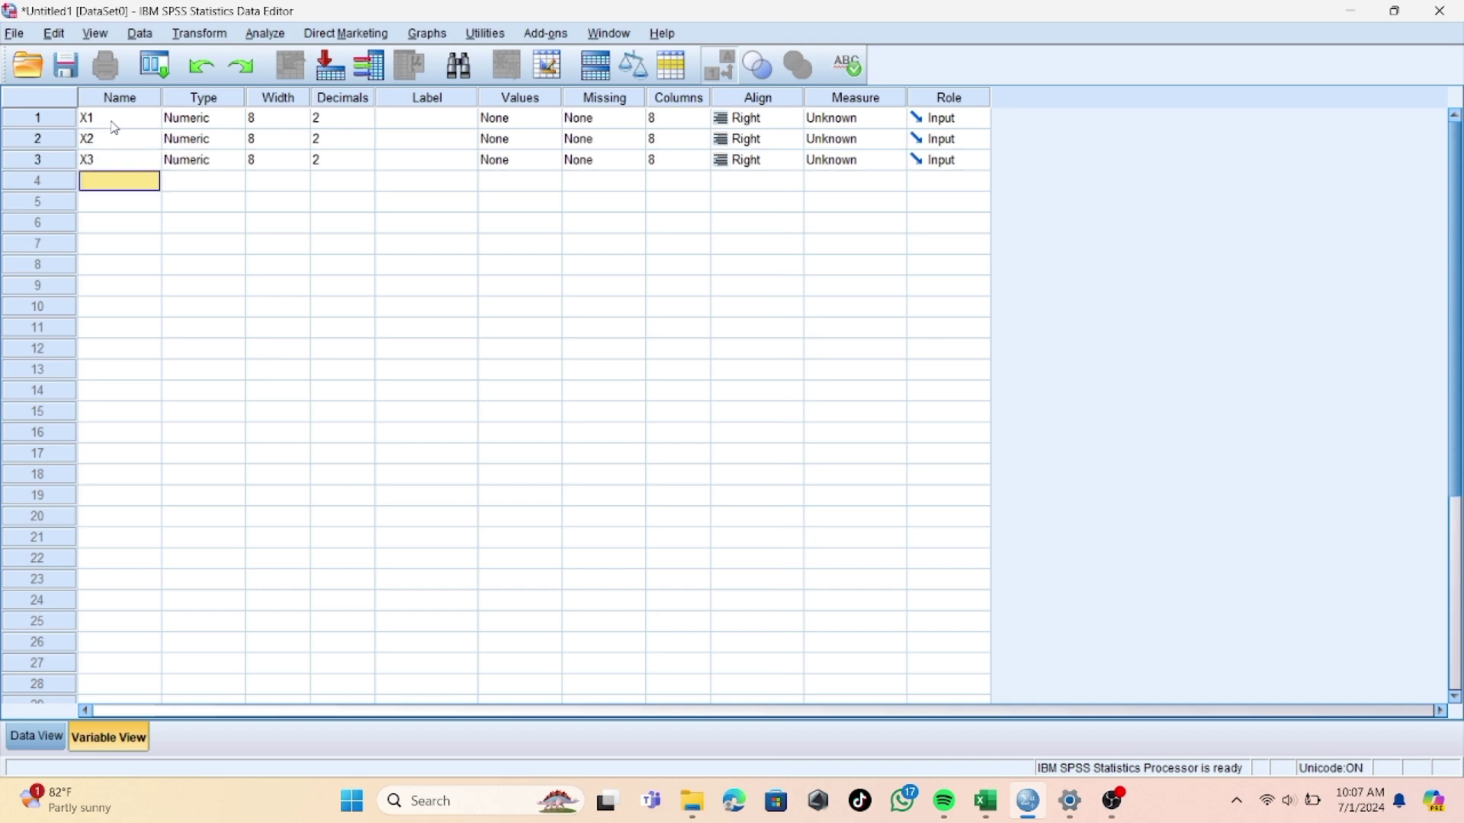
type("Y")
key("Tab")
Step: Label the variable X1 as MANGGA
key("Tab")
key("Tab")
key("Tab")
key("Tab")
key("shift+Tab")
key("Up")
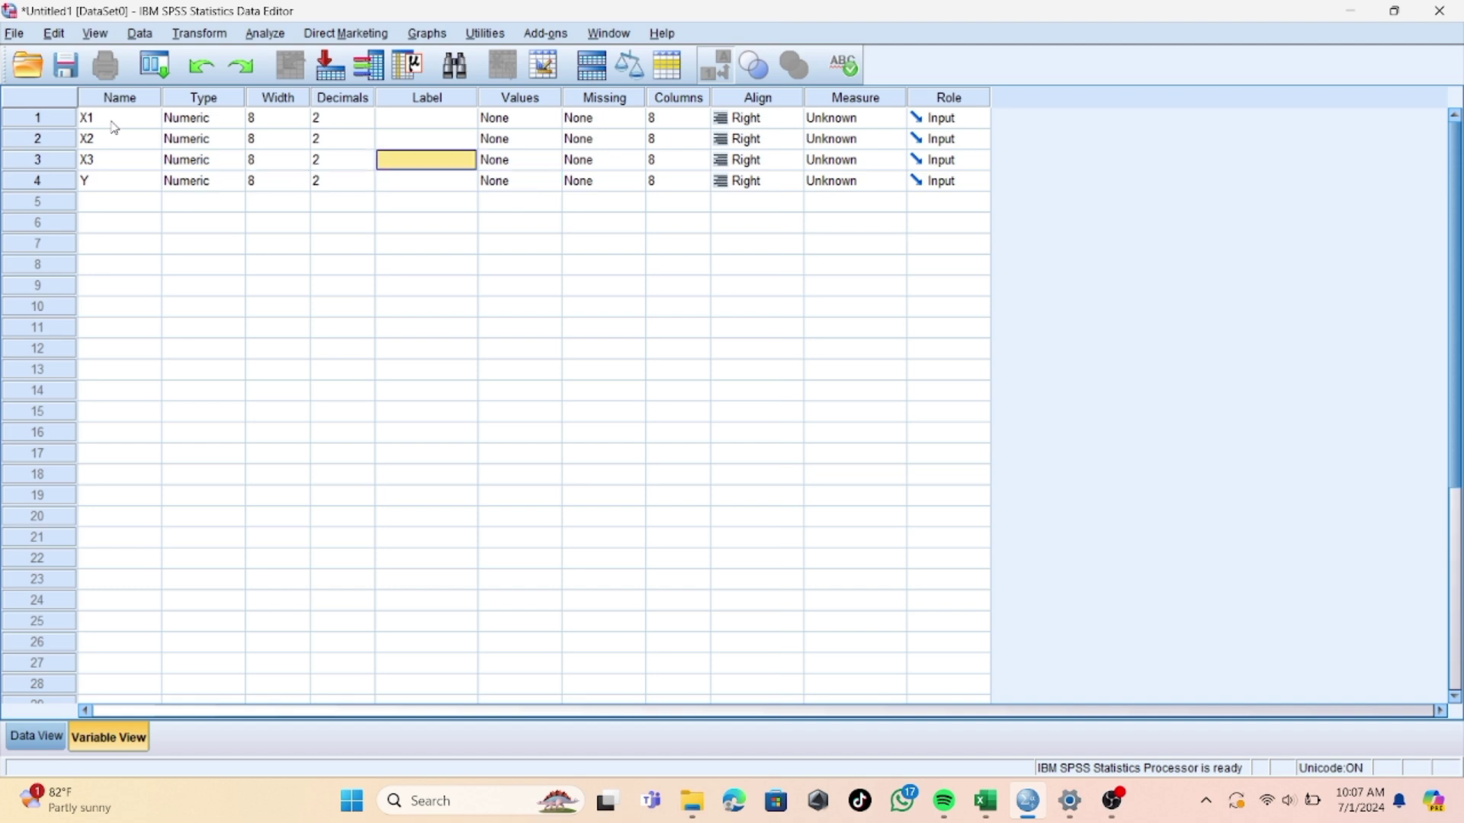
key("Up")
key("Up")
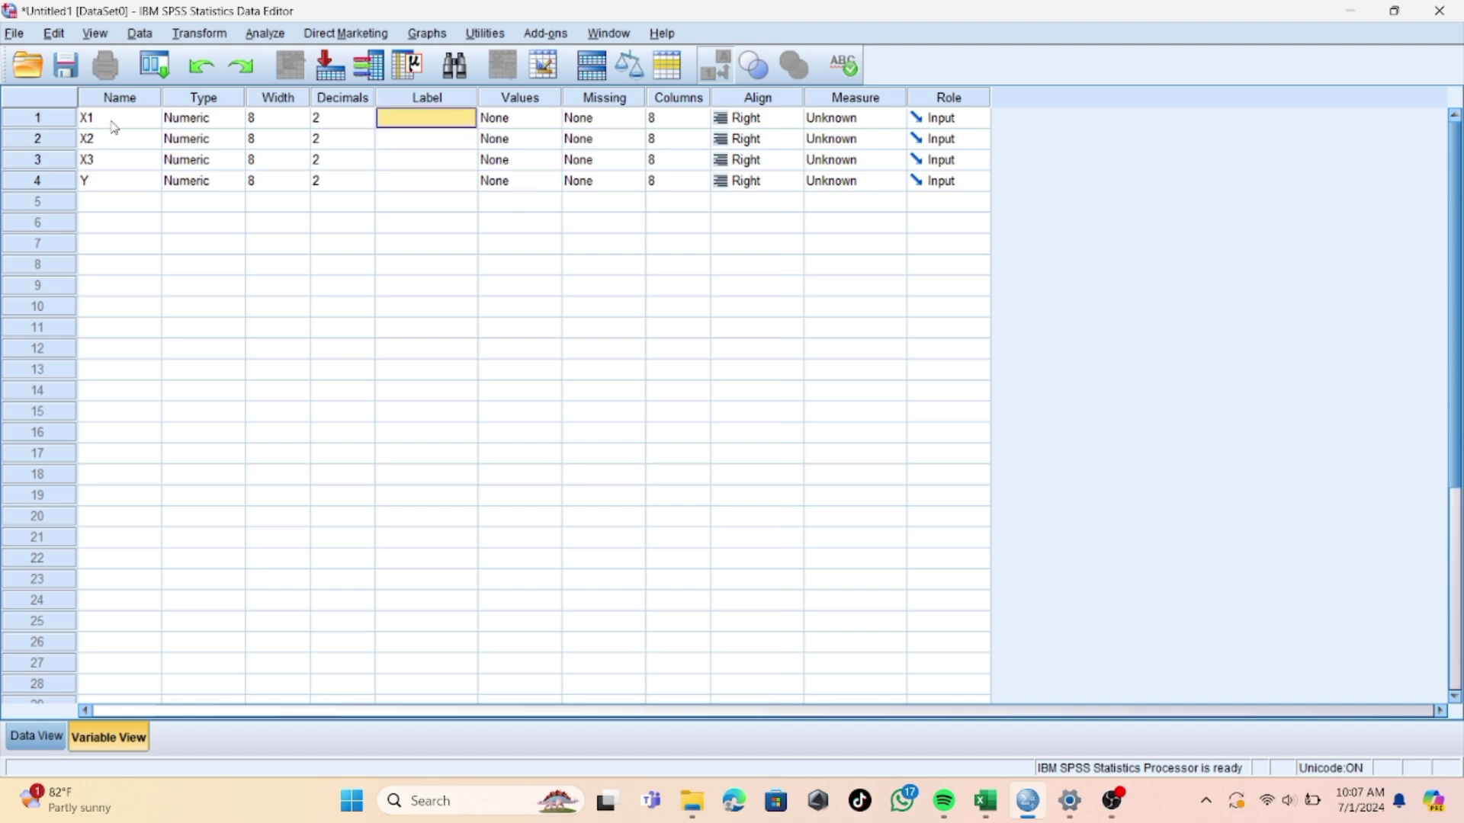
type("mANGGA")
key("BackSpace")
key("BackSpace")
key("BackSpace")
key("BackSpace")
key("BackSpace")
key("BackSpace")
type("M")
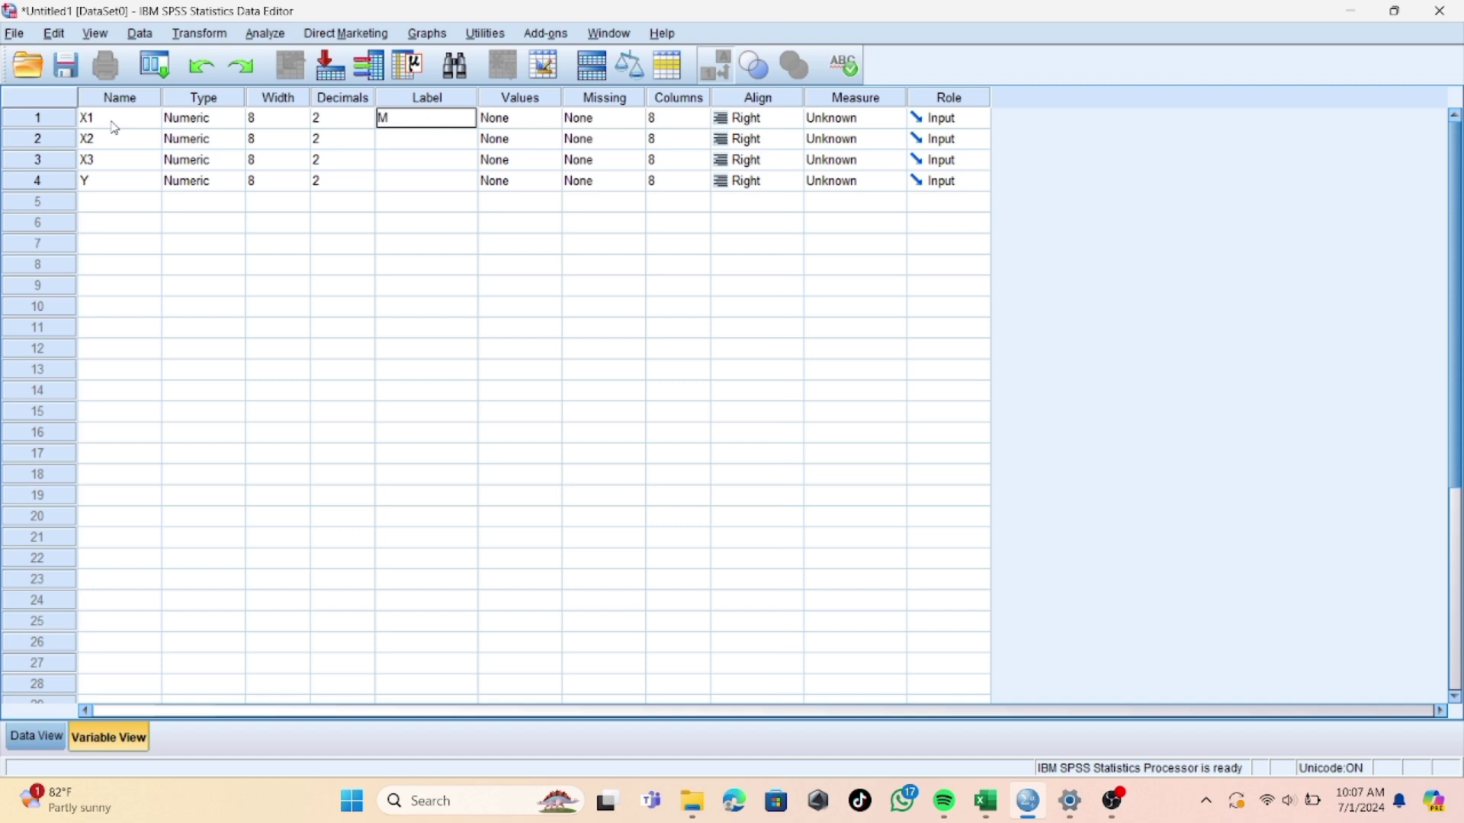
type("ANGGA")
key("Return")
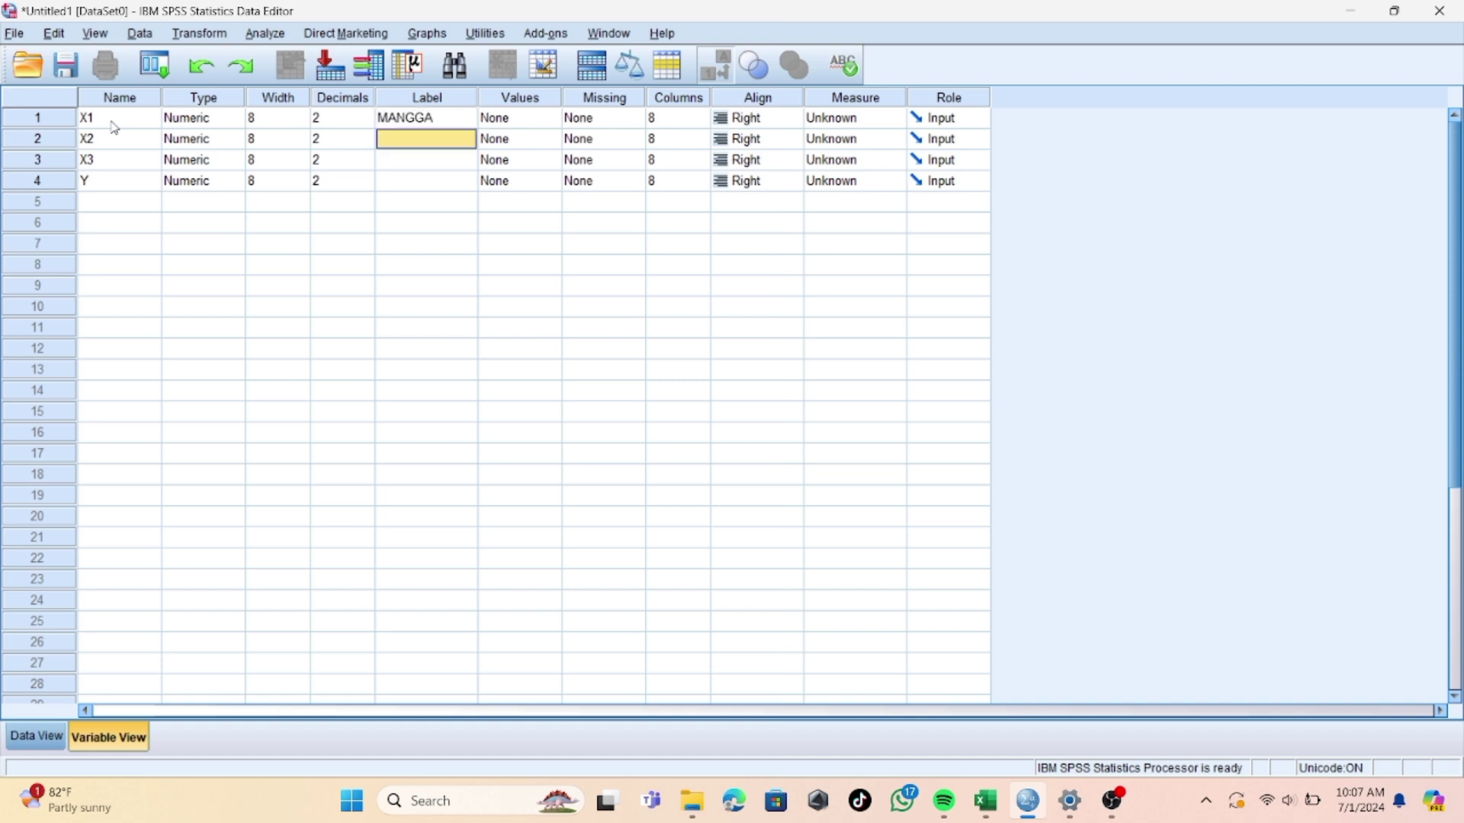
Step: Label the variables X2, X3 and Y as MANGGIS, MARKISA and APEL respectively
type("MANGGIS")
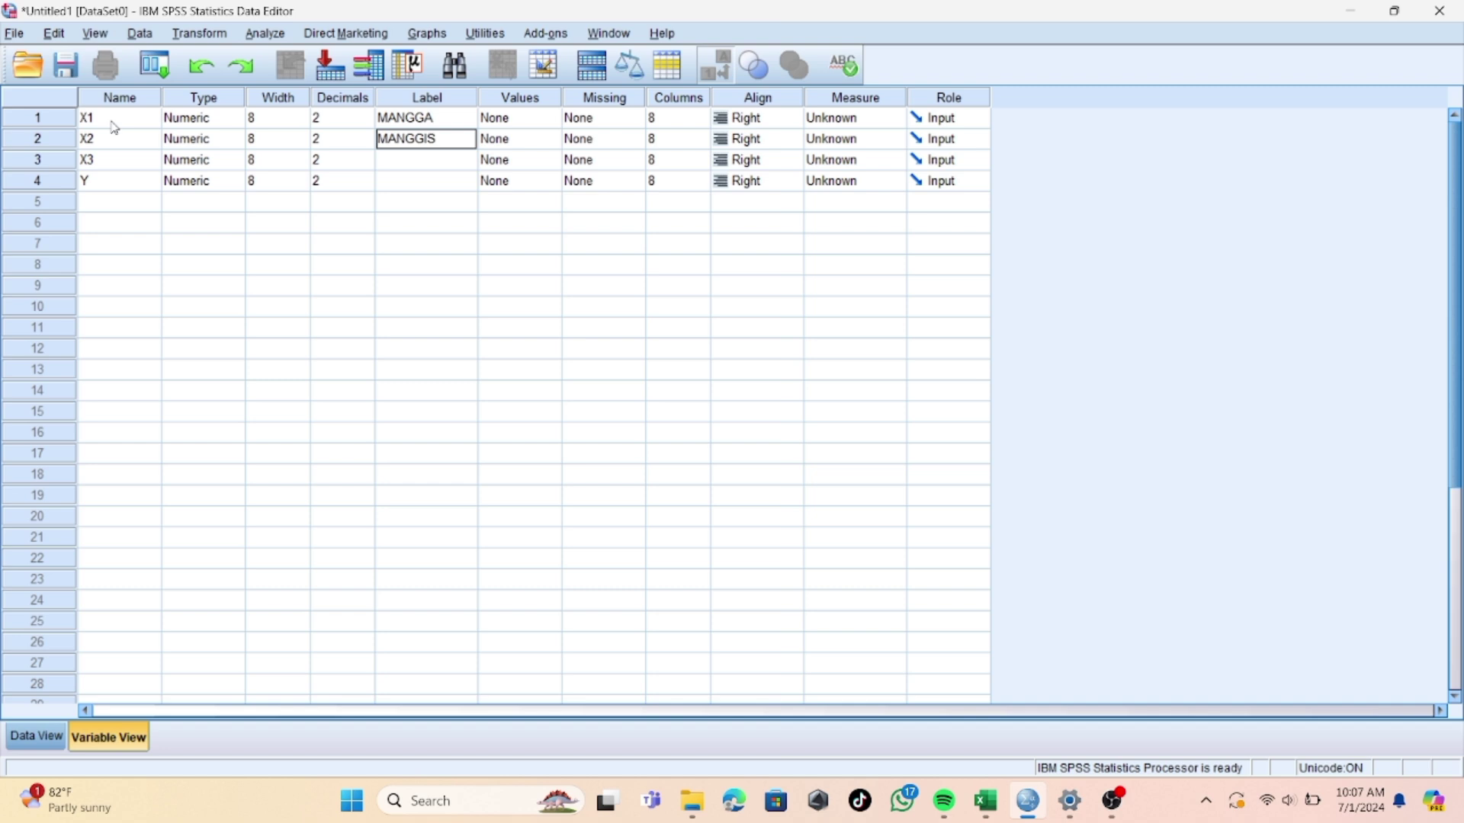
key("Return")
type("MARKISA")
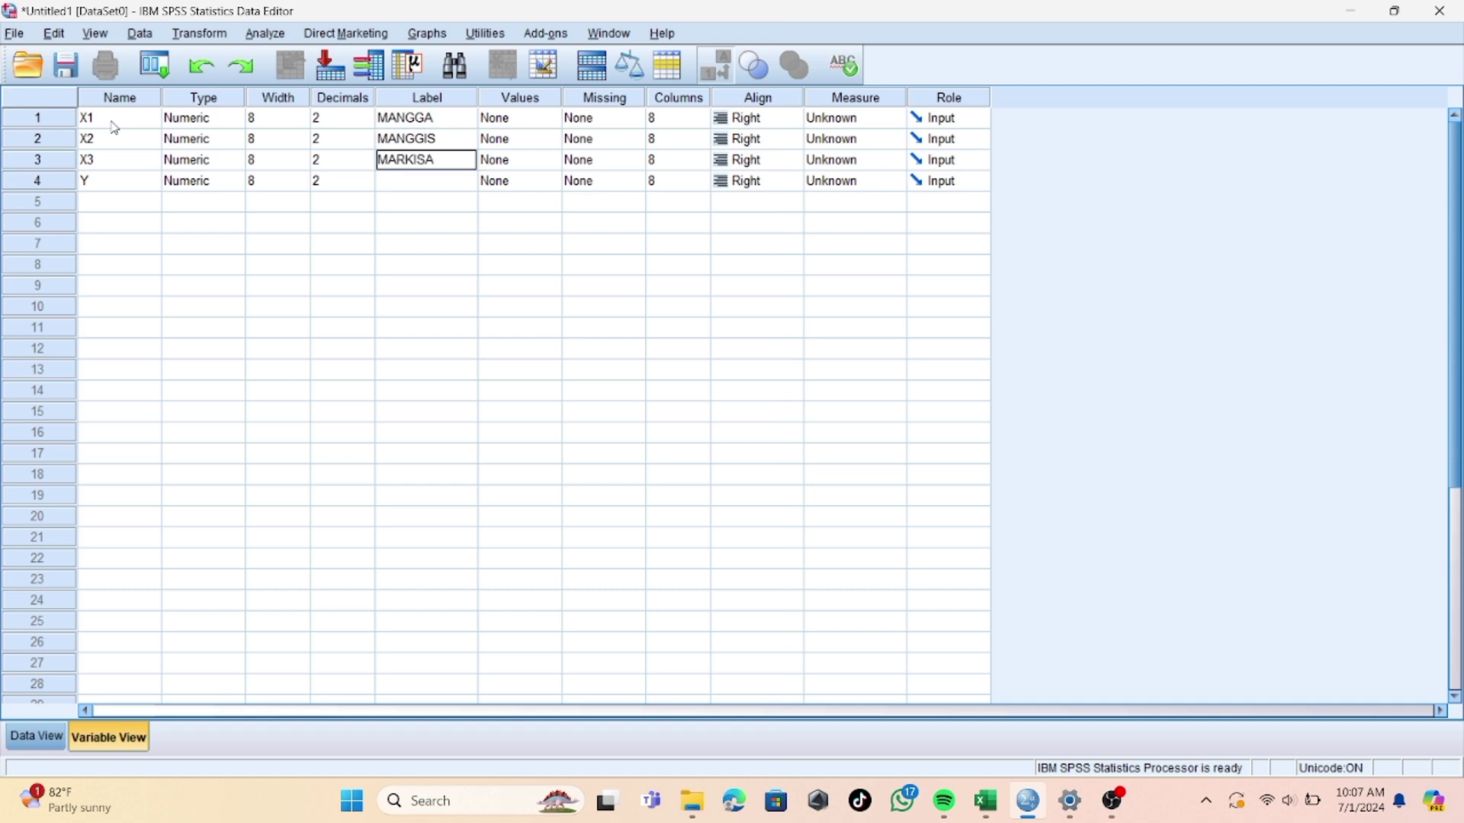
key("Return")
type("APEL")
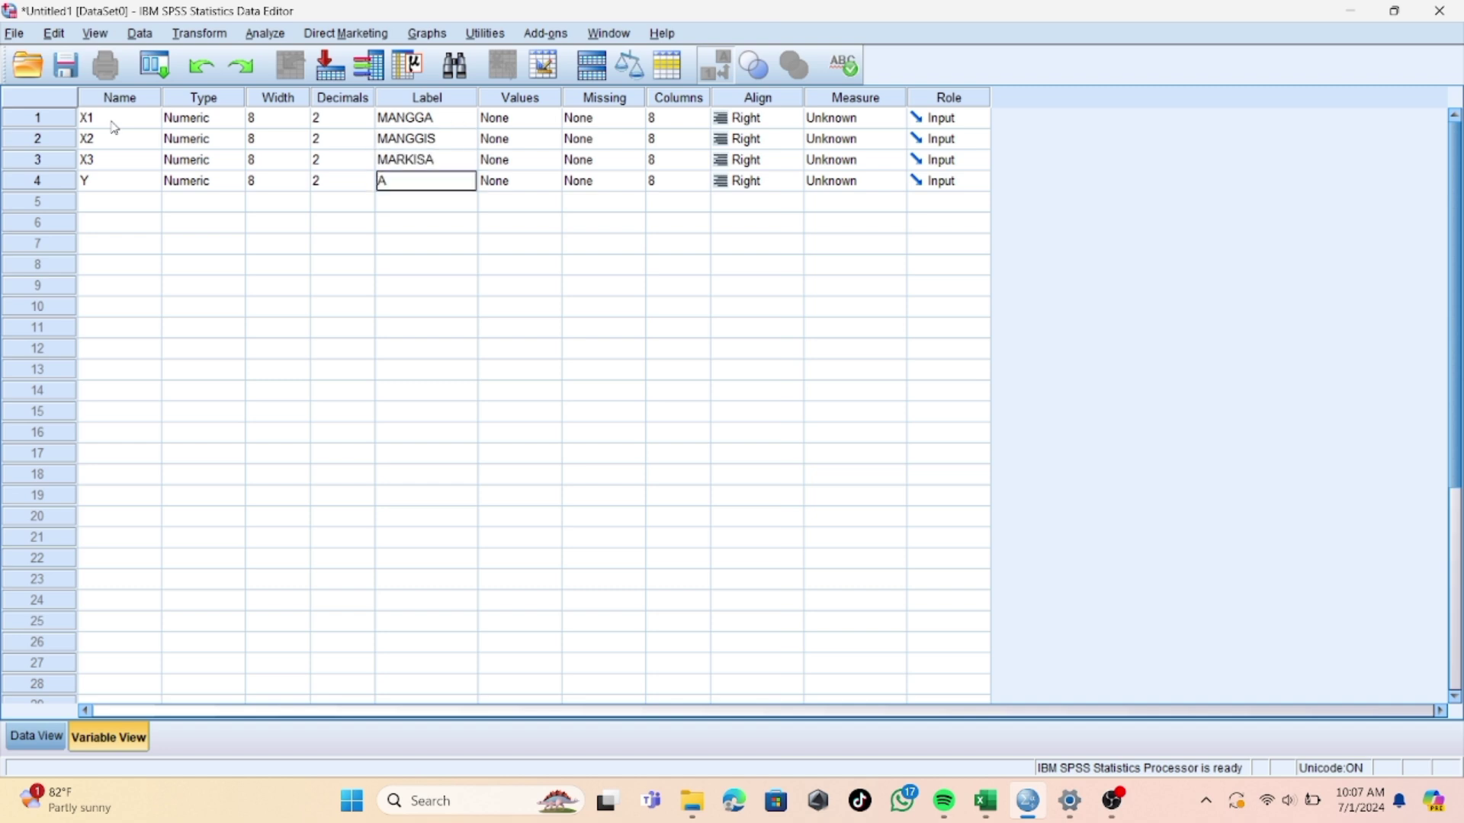
key("Tab")
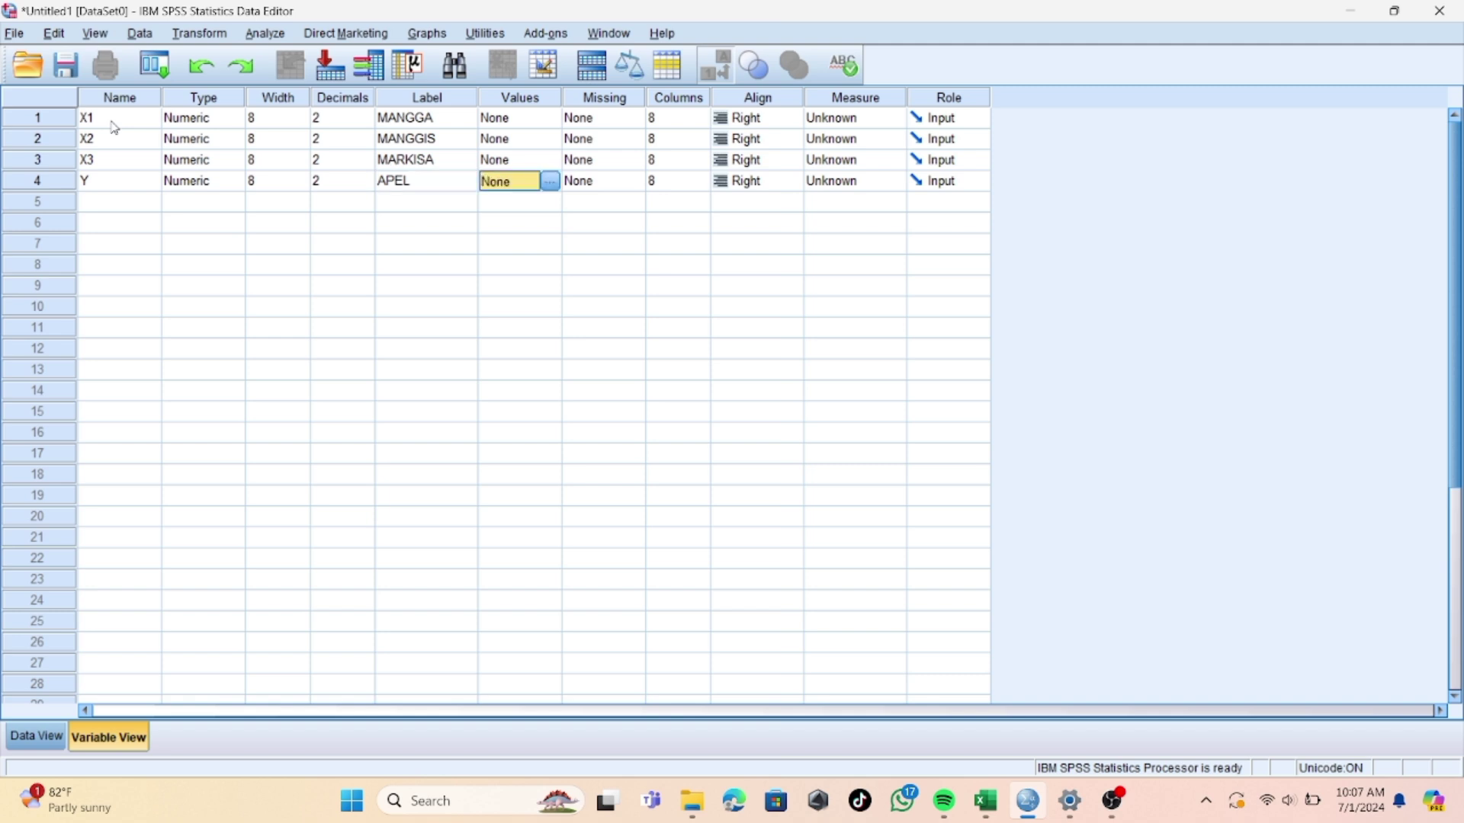
Step: Set the measurement level of X1, X2, X3 and Y to Scale
left_click(856, 122)
left_click(854, 140)
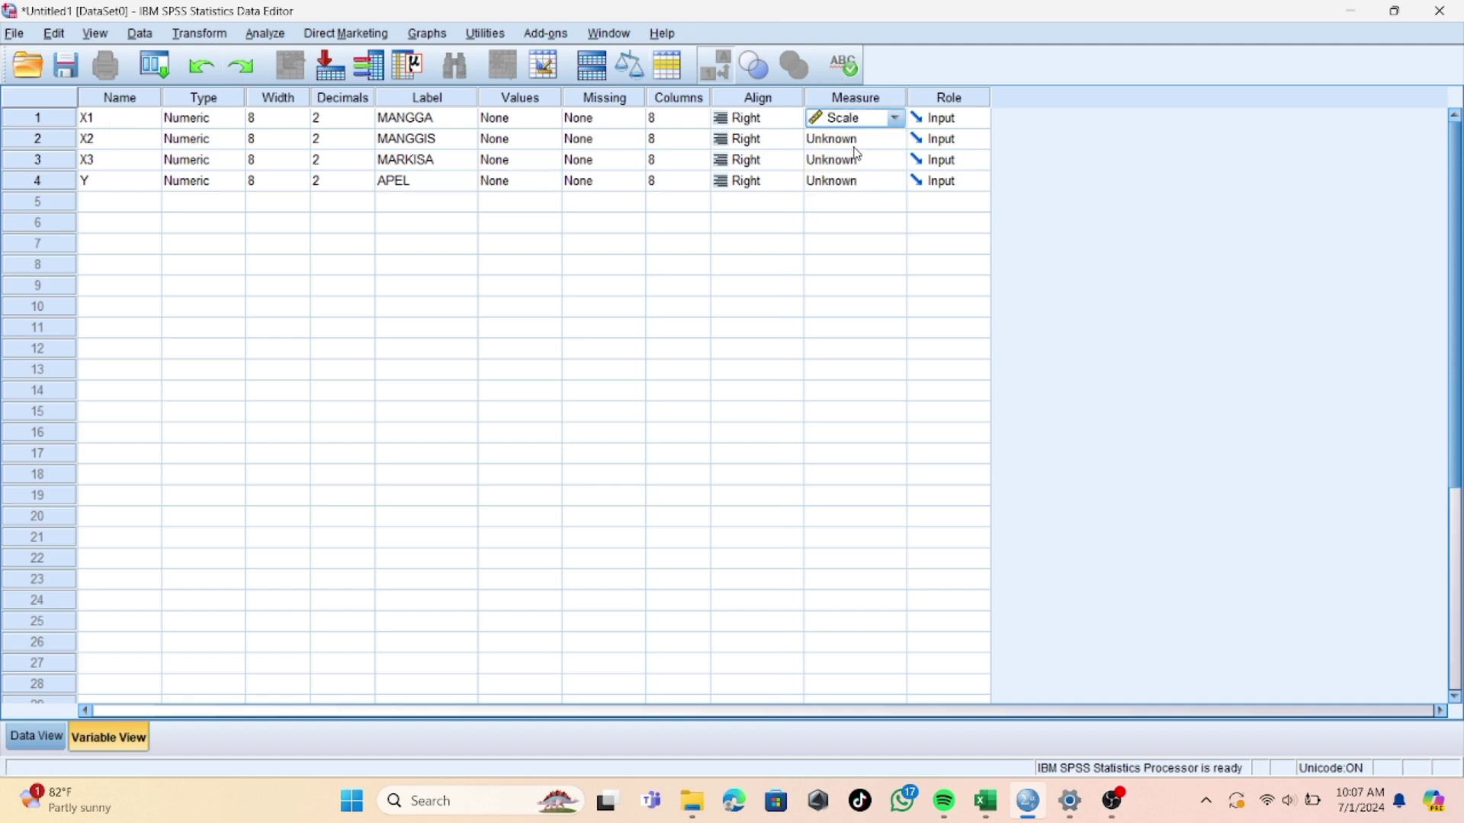
left_click(856, 139)
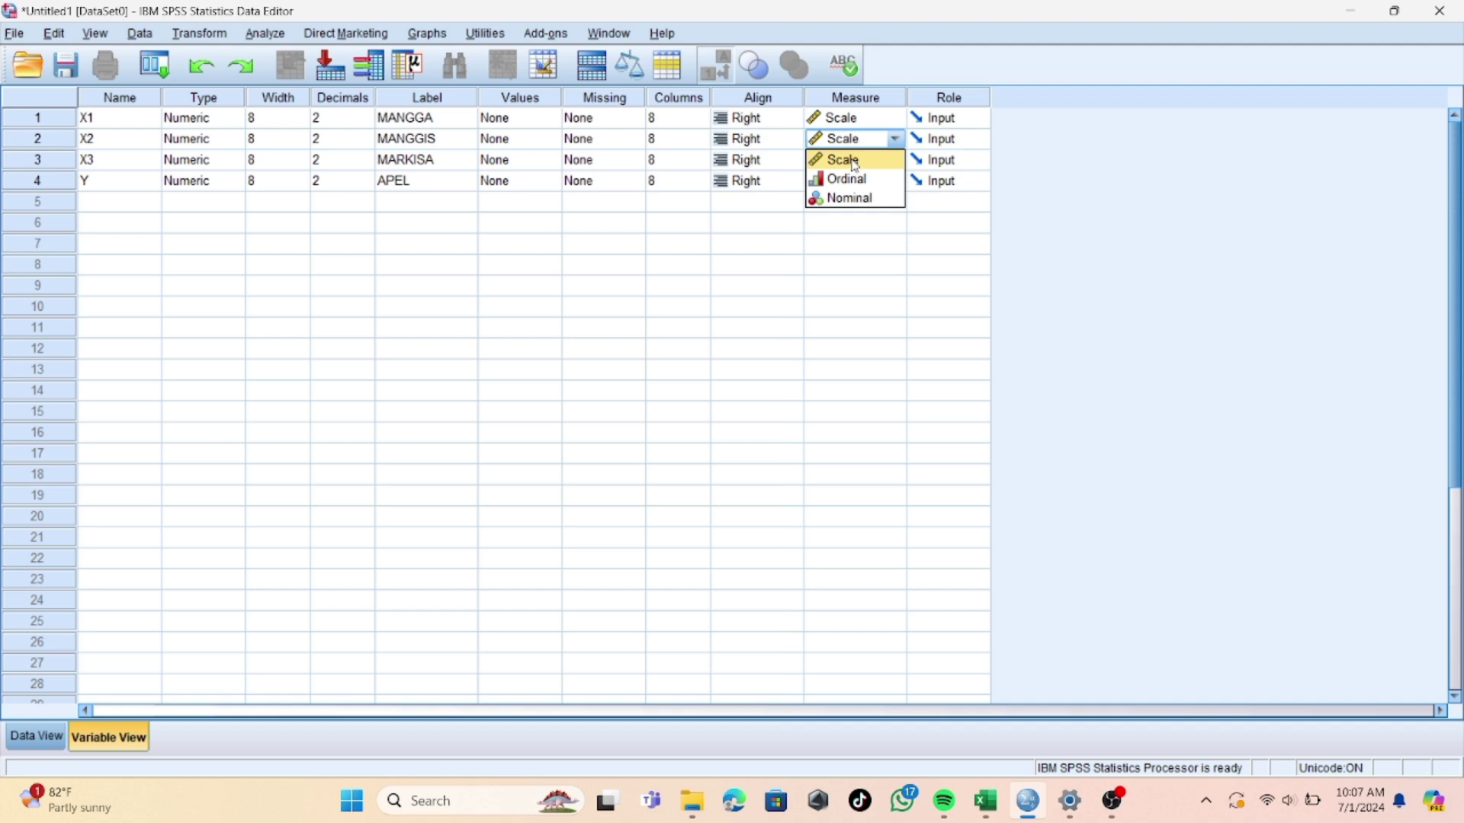
left_click(856, 166)
left_click(857, 162)
left_click(856, 186)
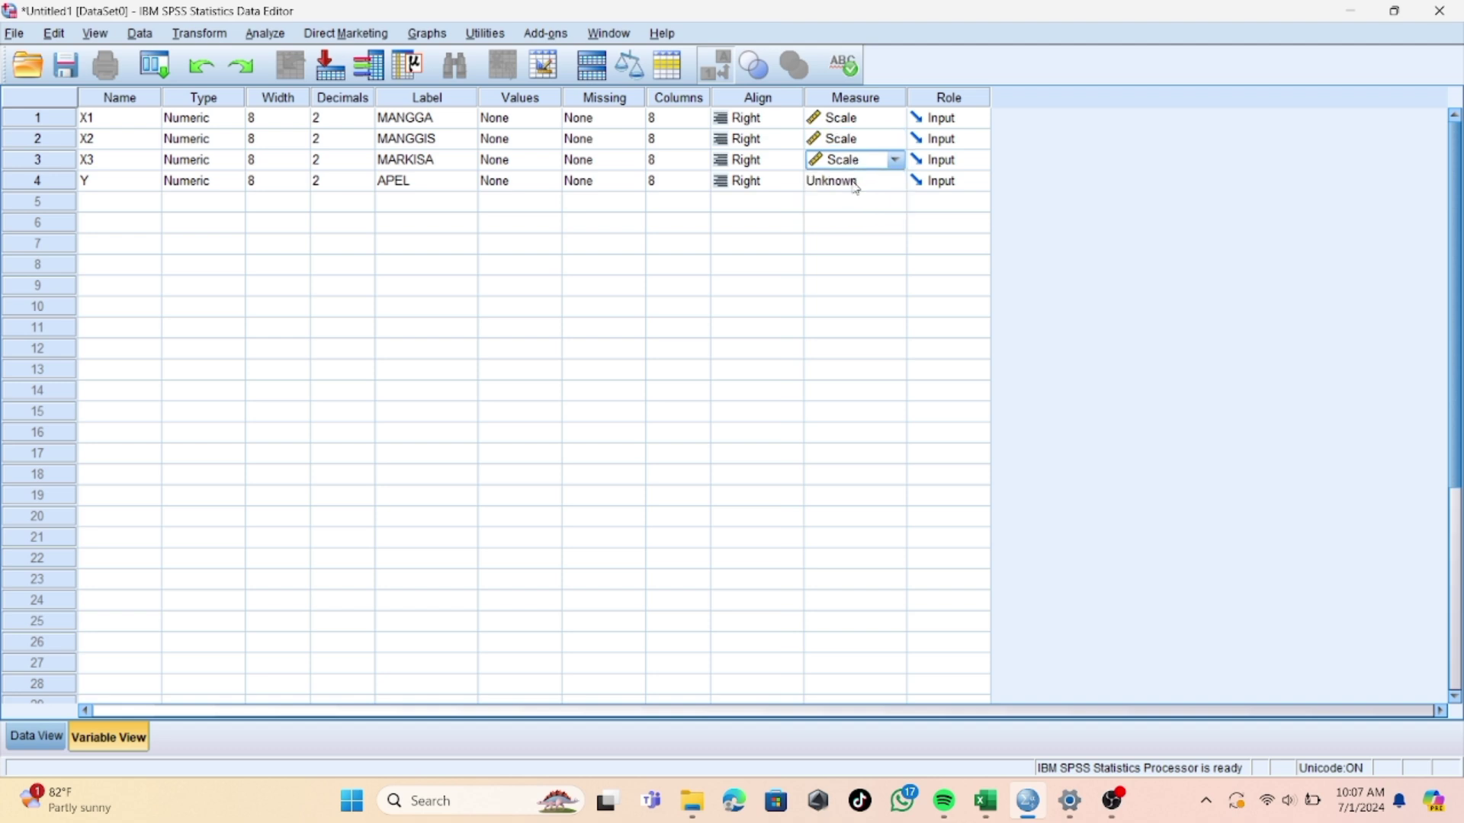
left_click(856, 183)
left_click(857, 201)
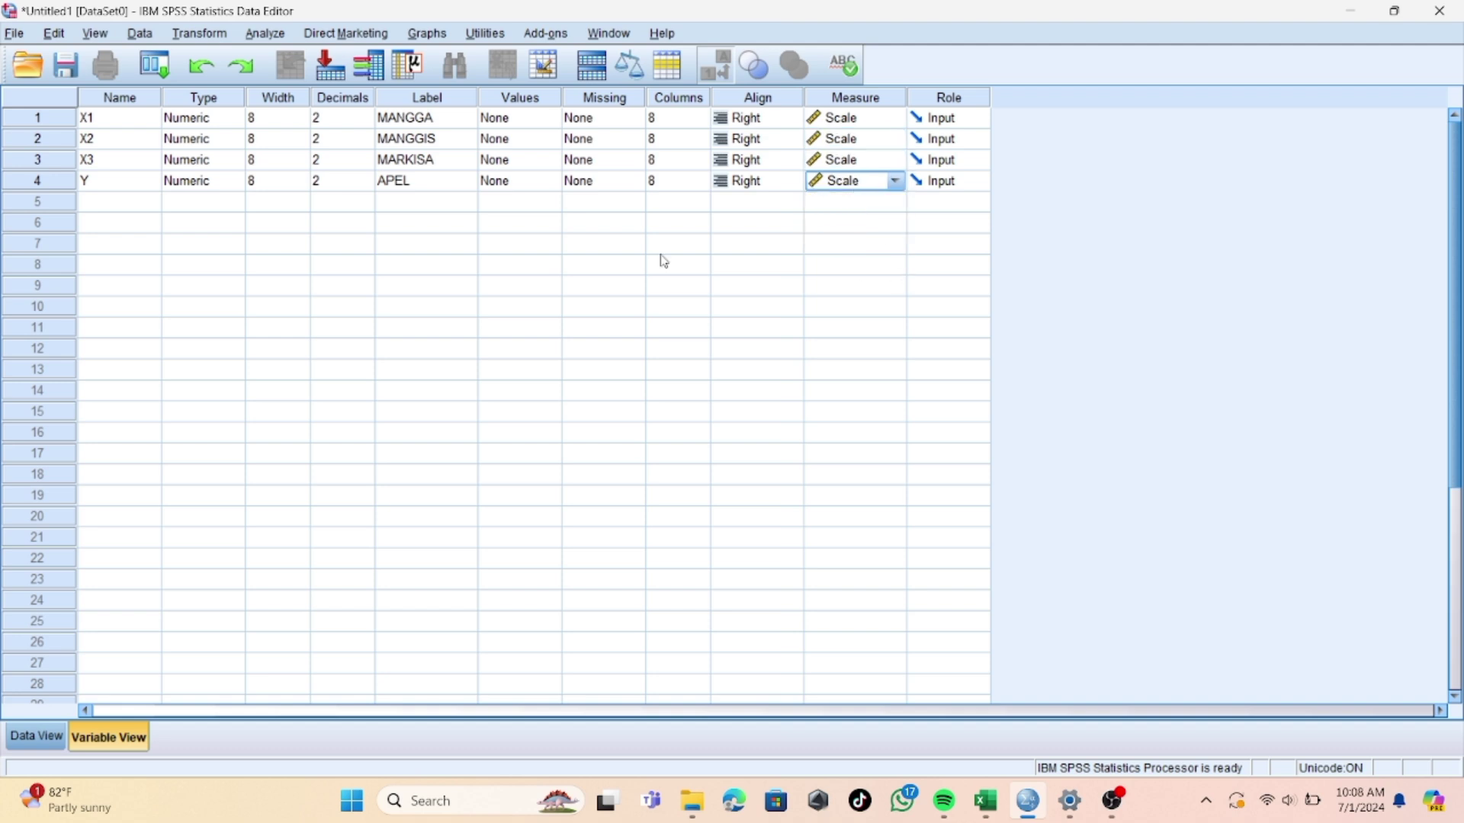
Step: Show the dataset's empty data grid, and copy the range A1:D80 from the 80_data[1] workbook in Excel
left_click(35, 736)
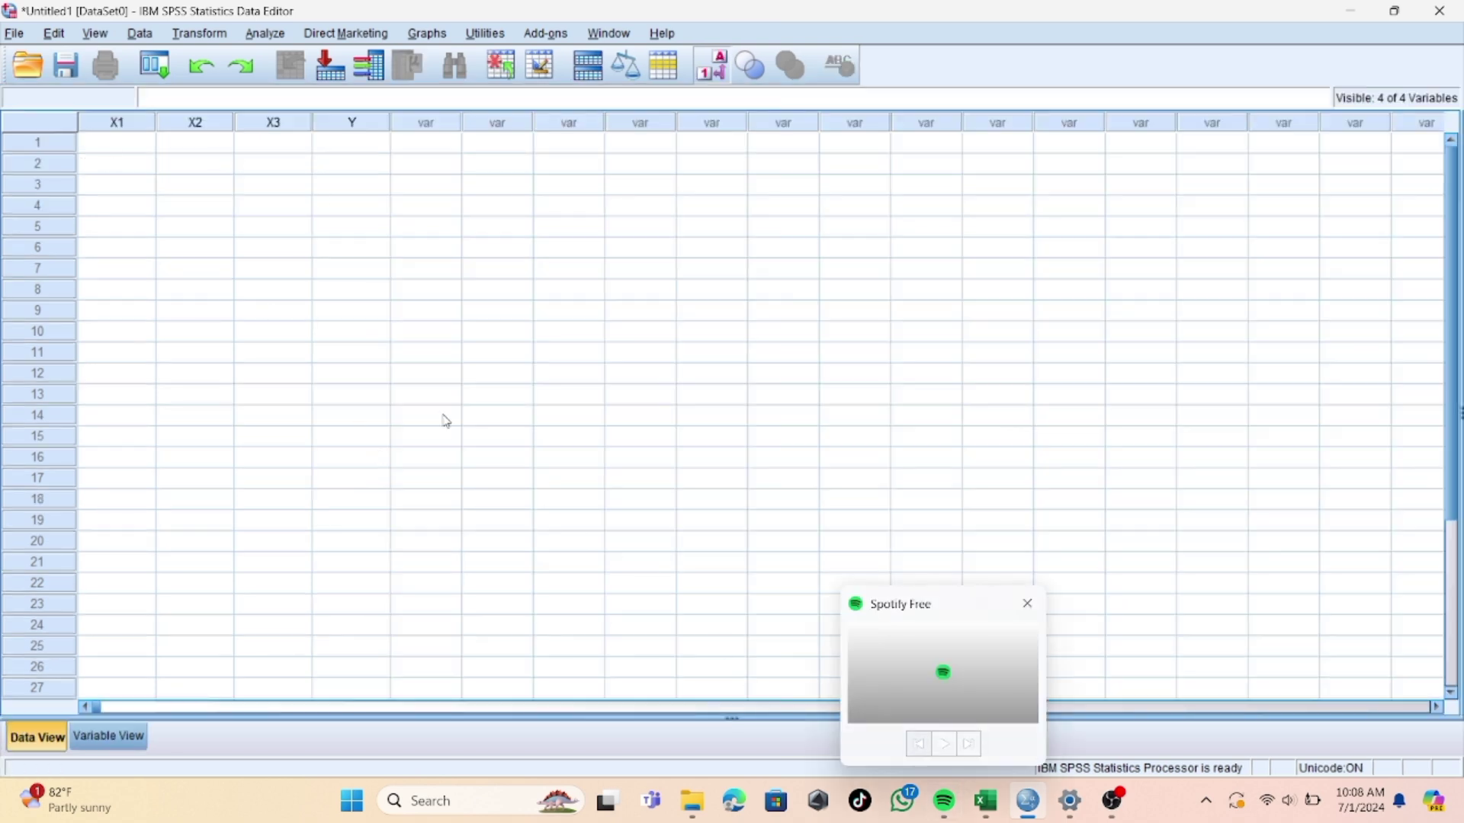
left_click(106, 145)
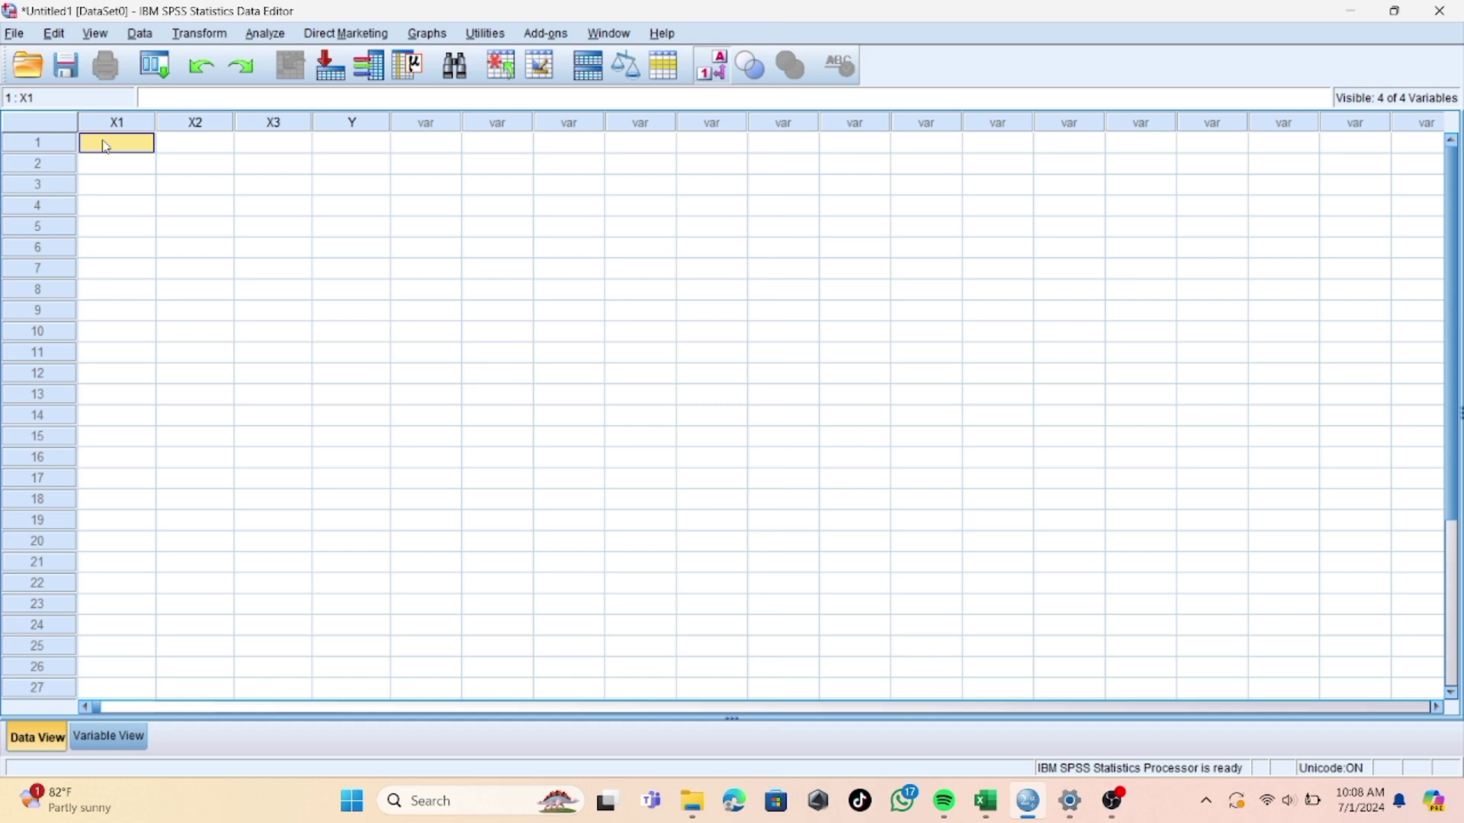
left_click_drag(111, 147, 329, 657)
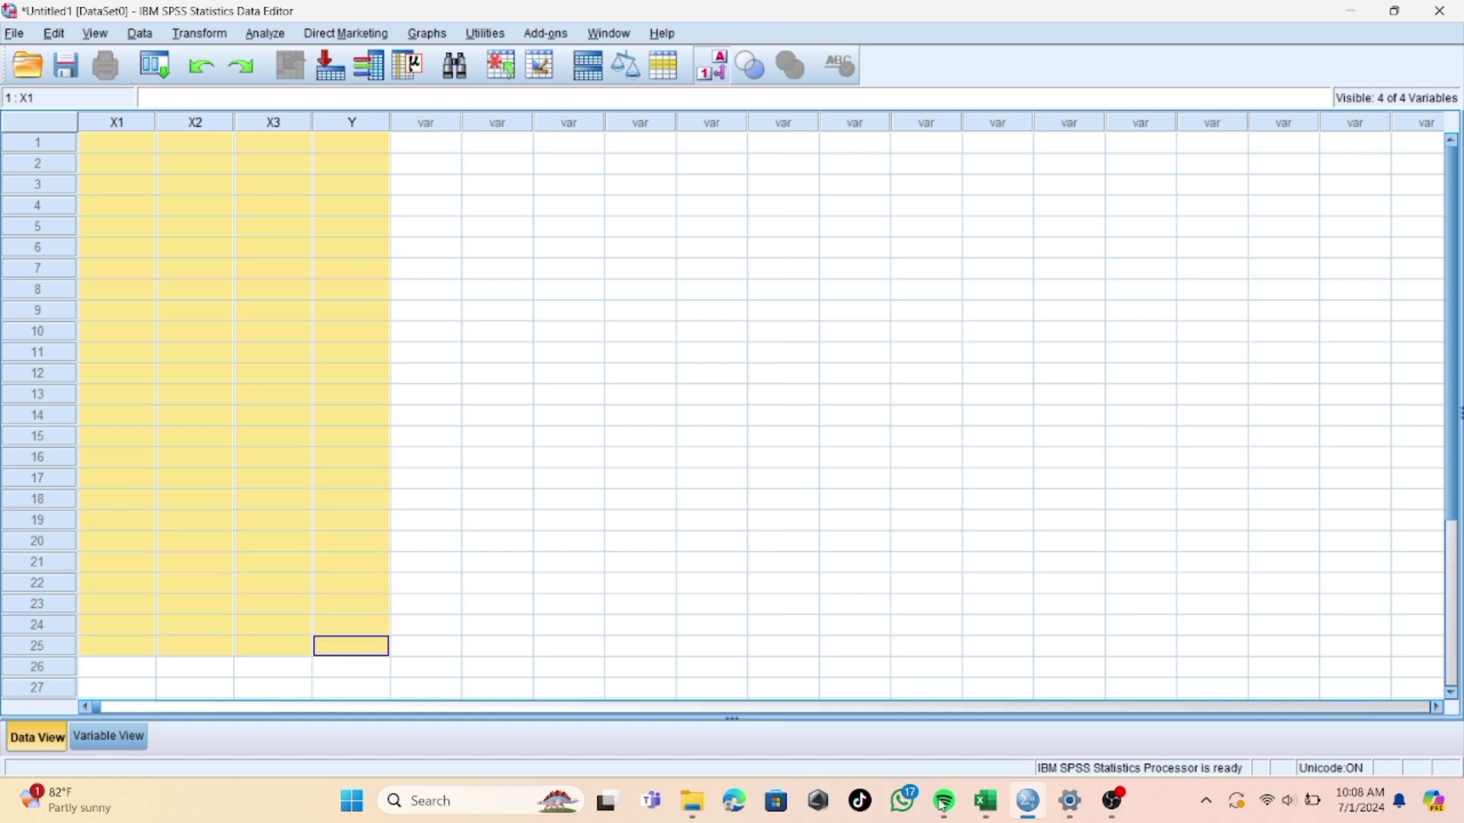
left_click(985, 801)
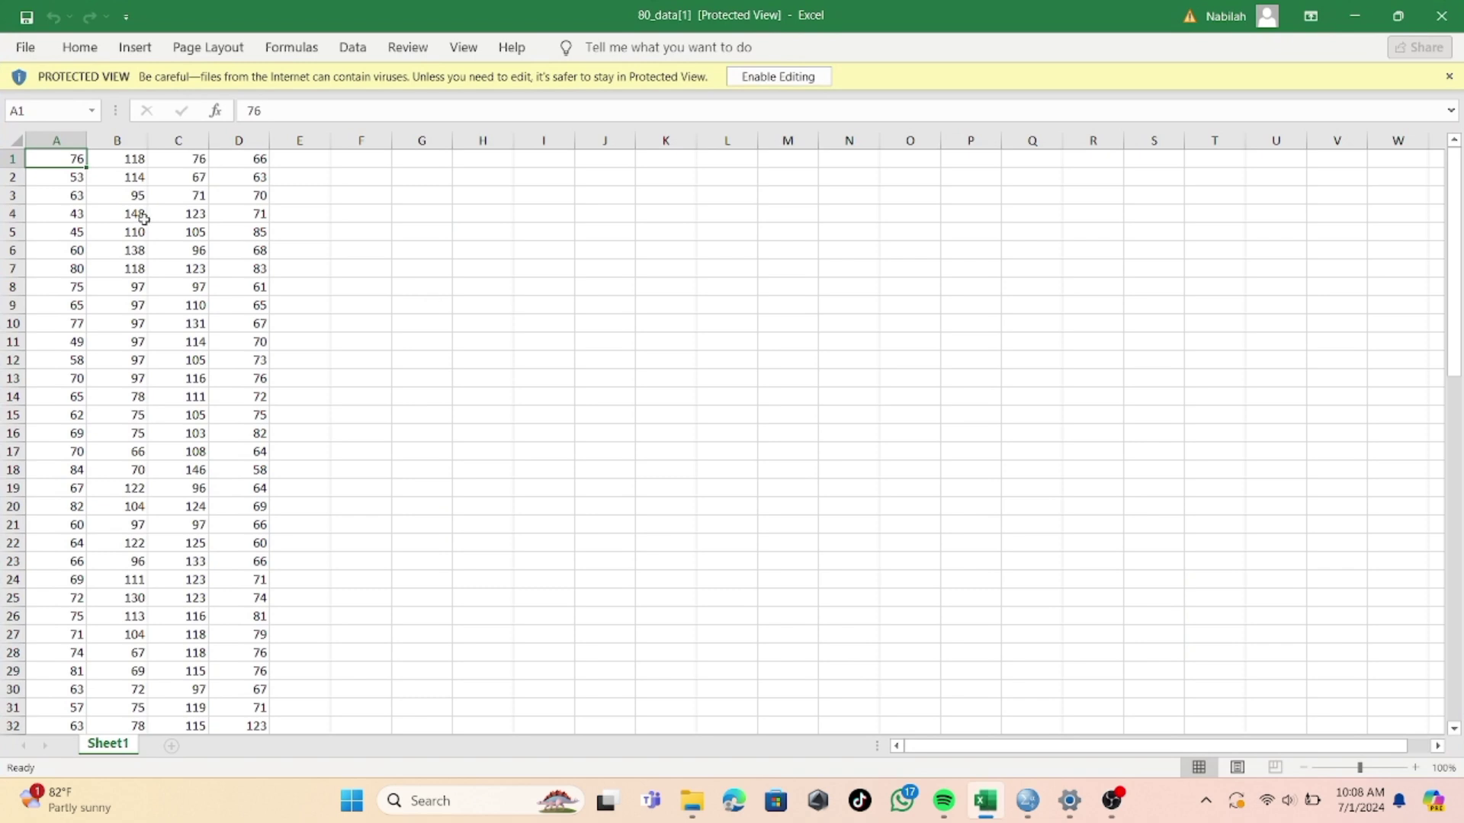
left_click_drag(72, 159, 265, 668)
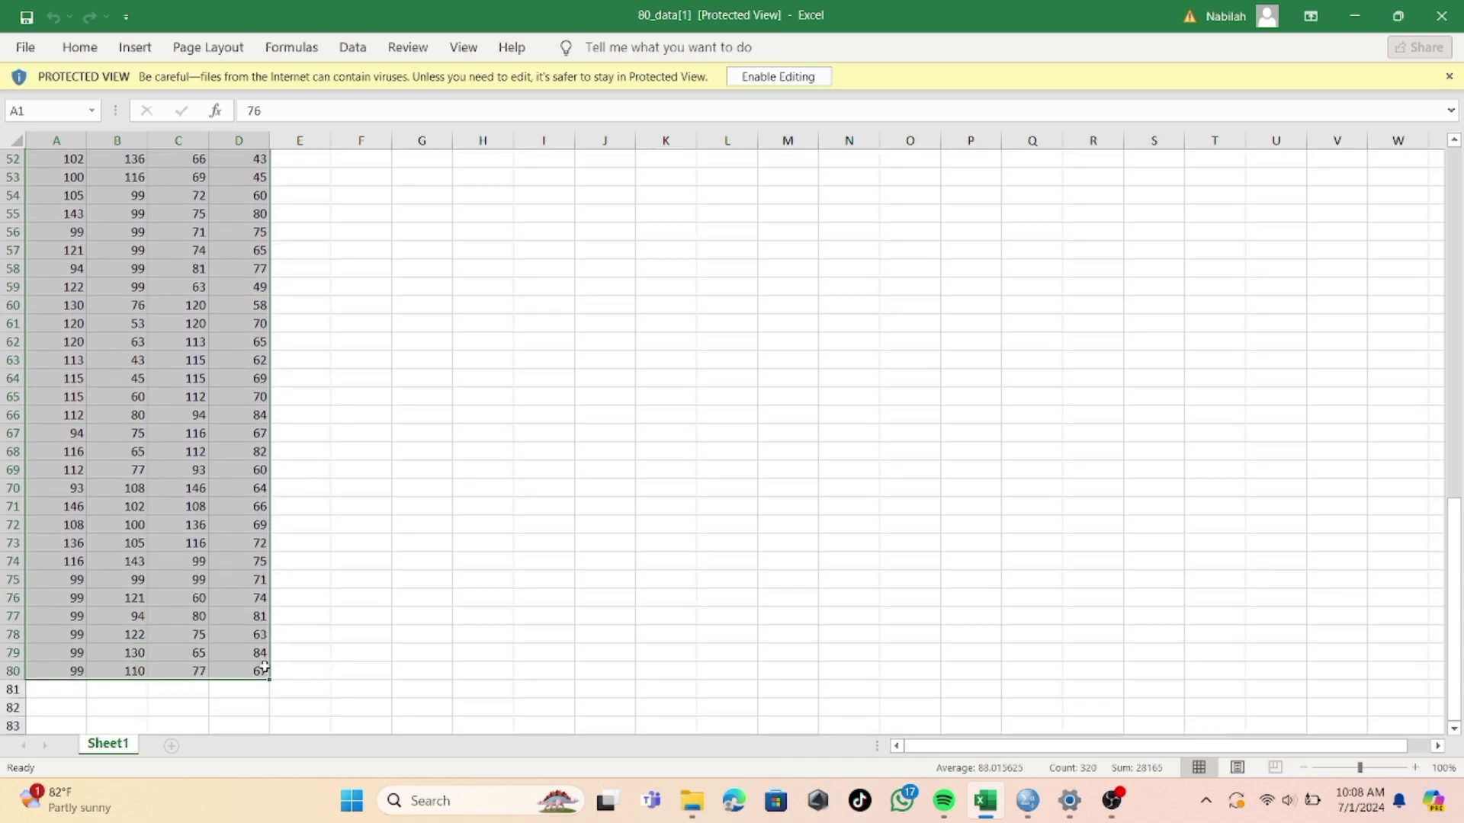
key("ctrl+c")
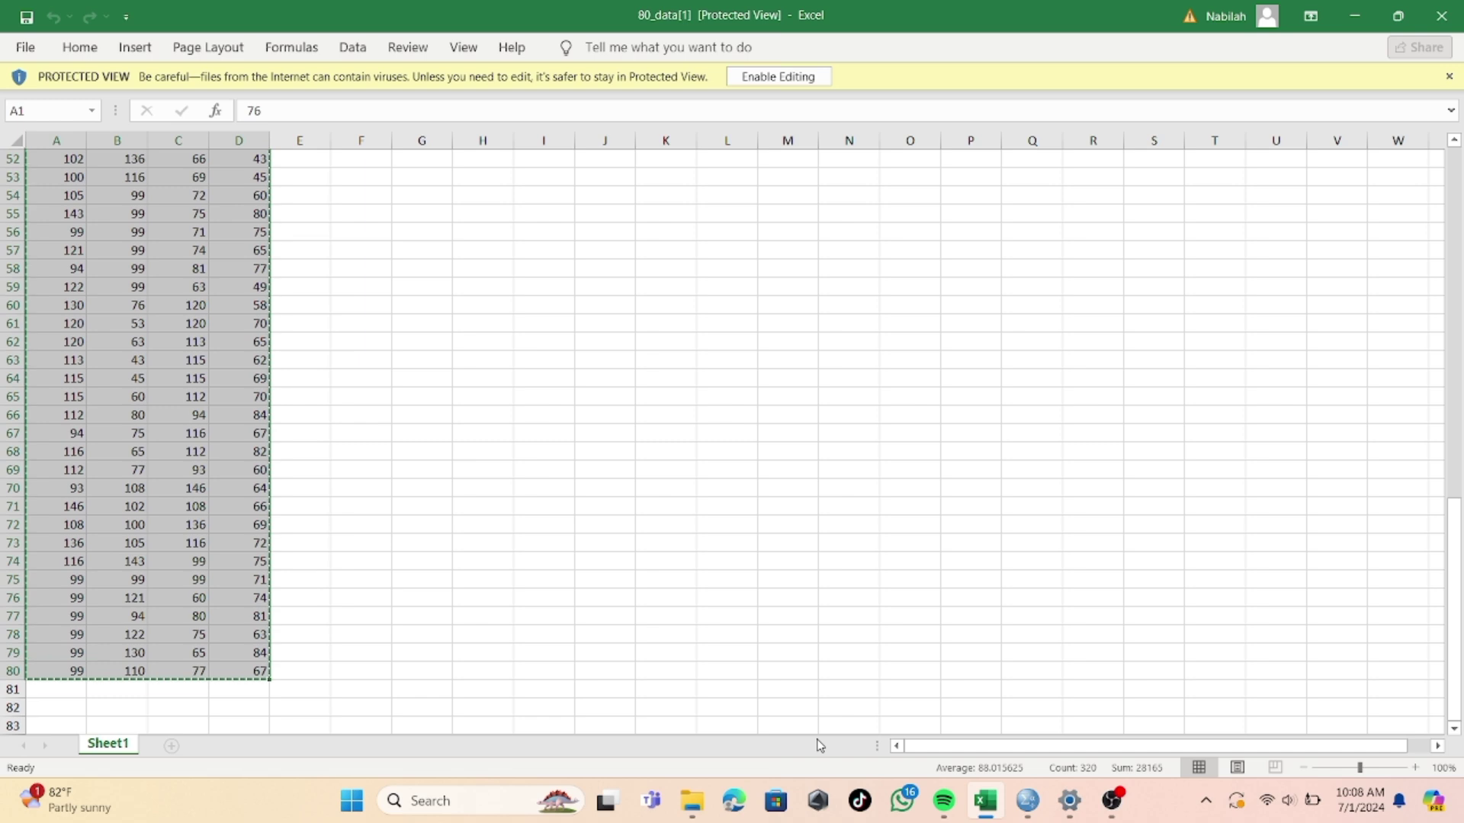
Step: Return to SPSS and paste the copied data into columns X1 to Y, starting at row 1 of X1
left_click(1022, 805)
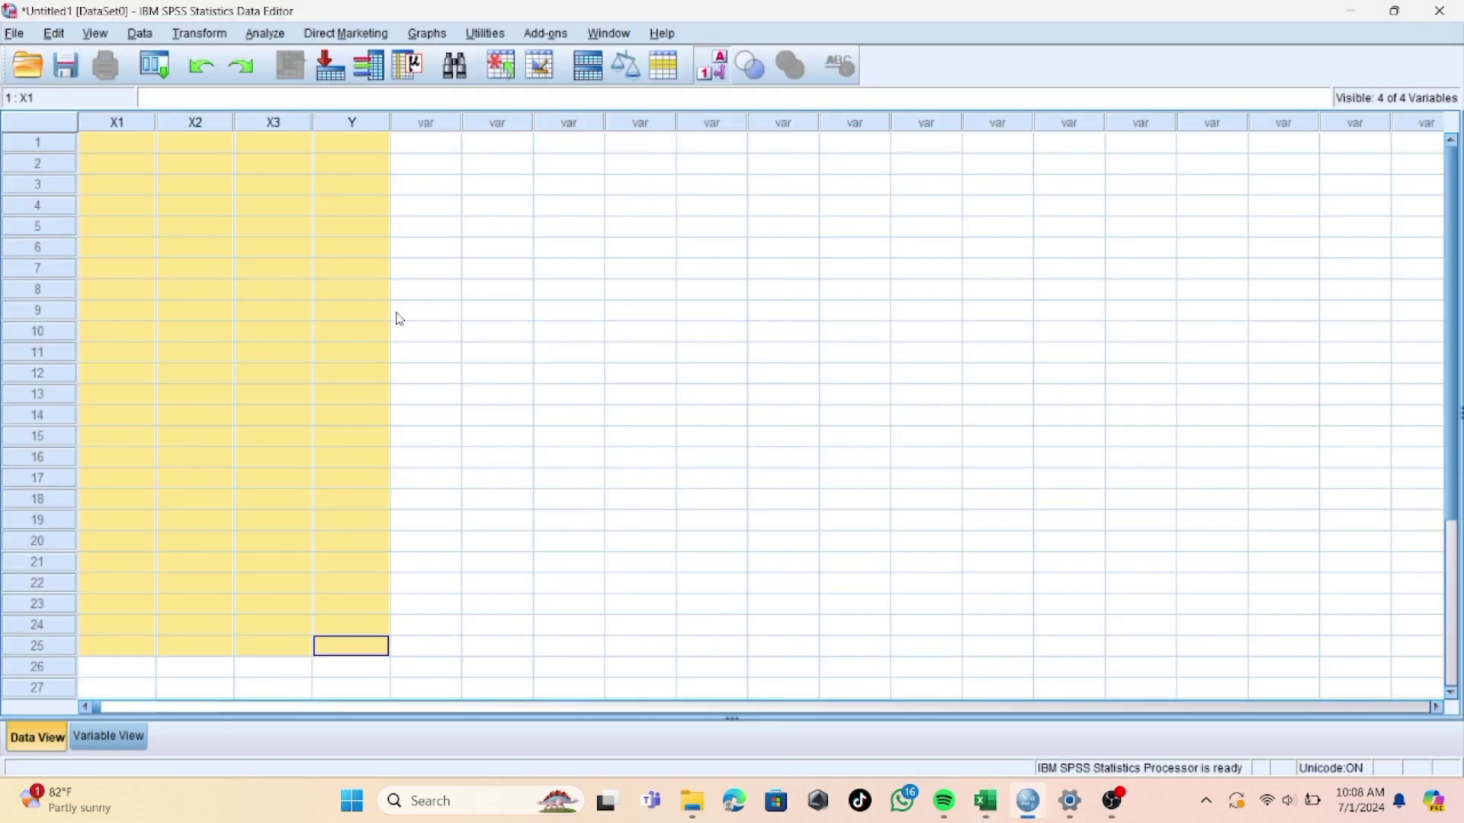
left_click(146, 150)
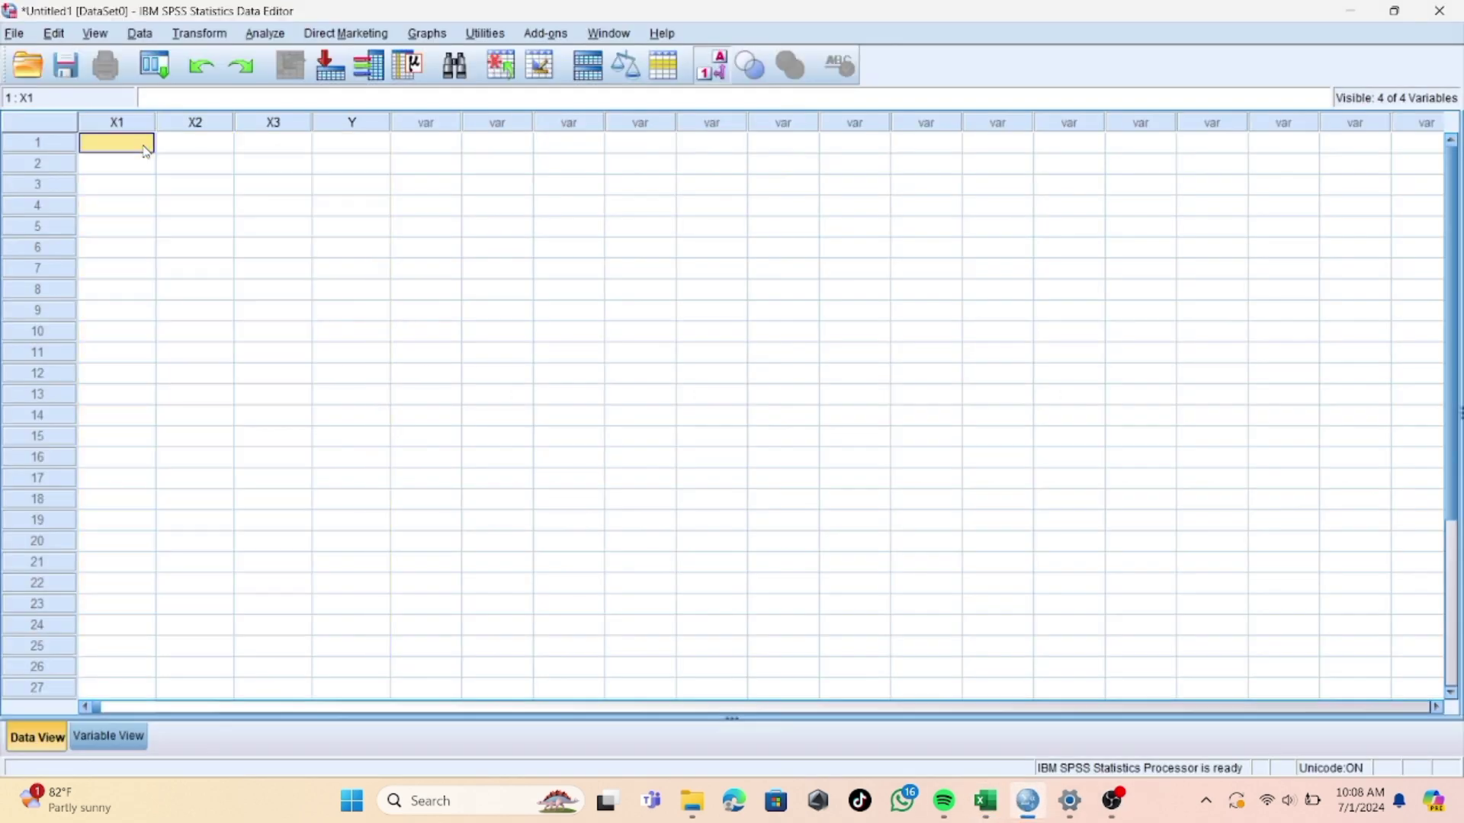
key("ctrl+v")
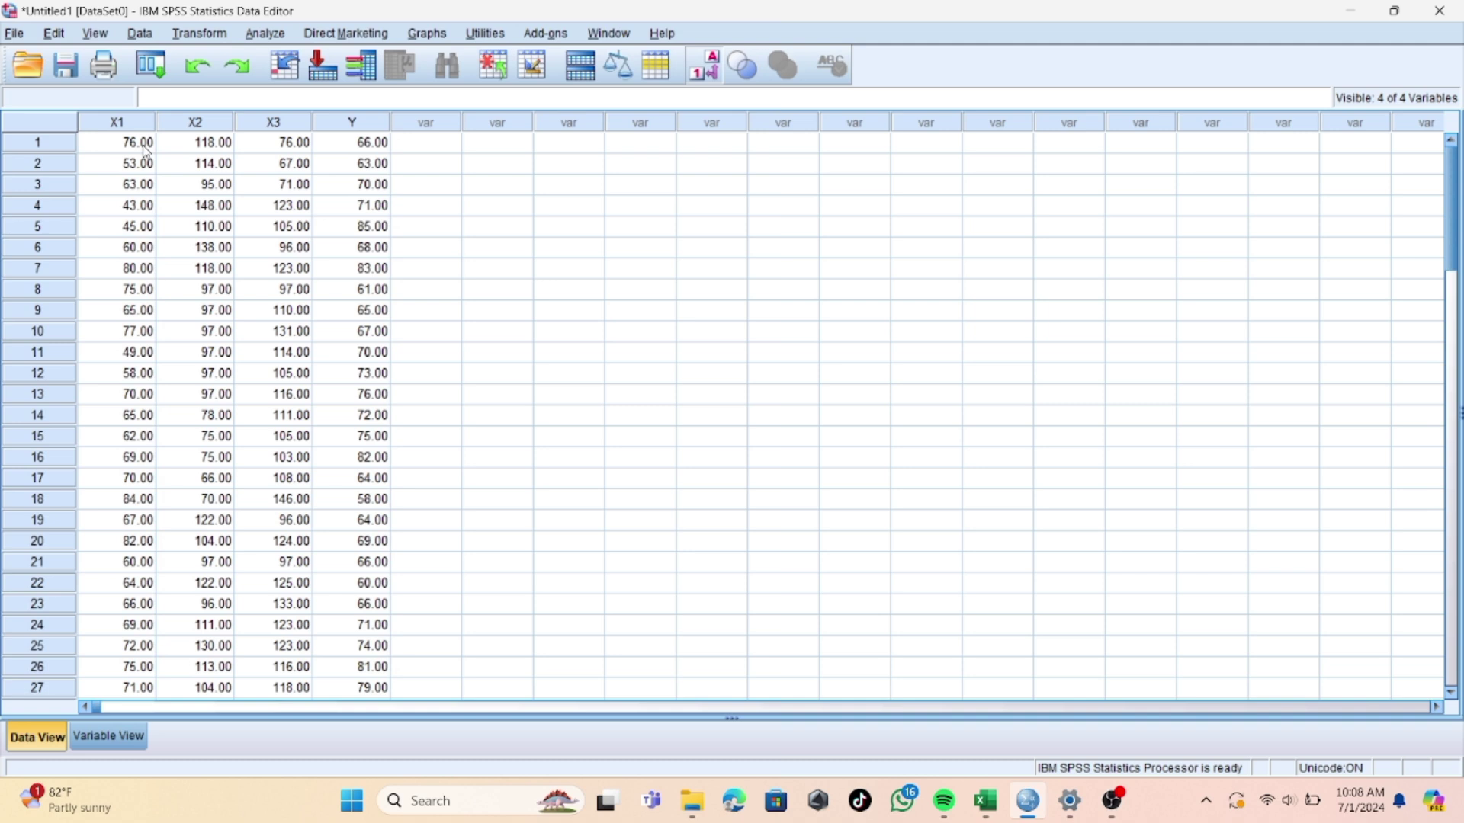
scroll(208, 284, "down", 20)
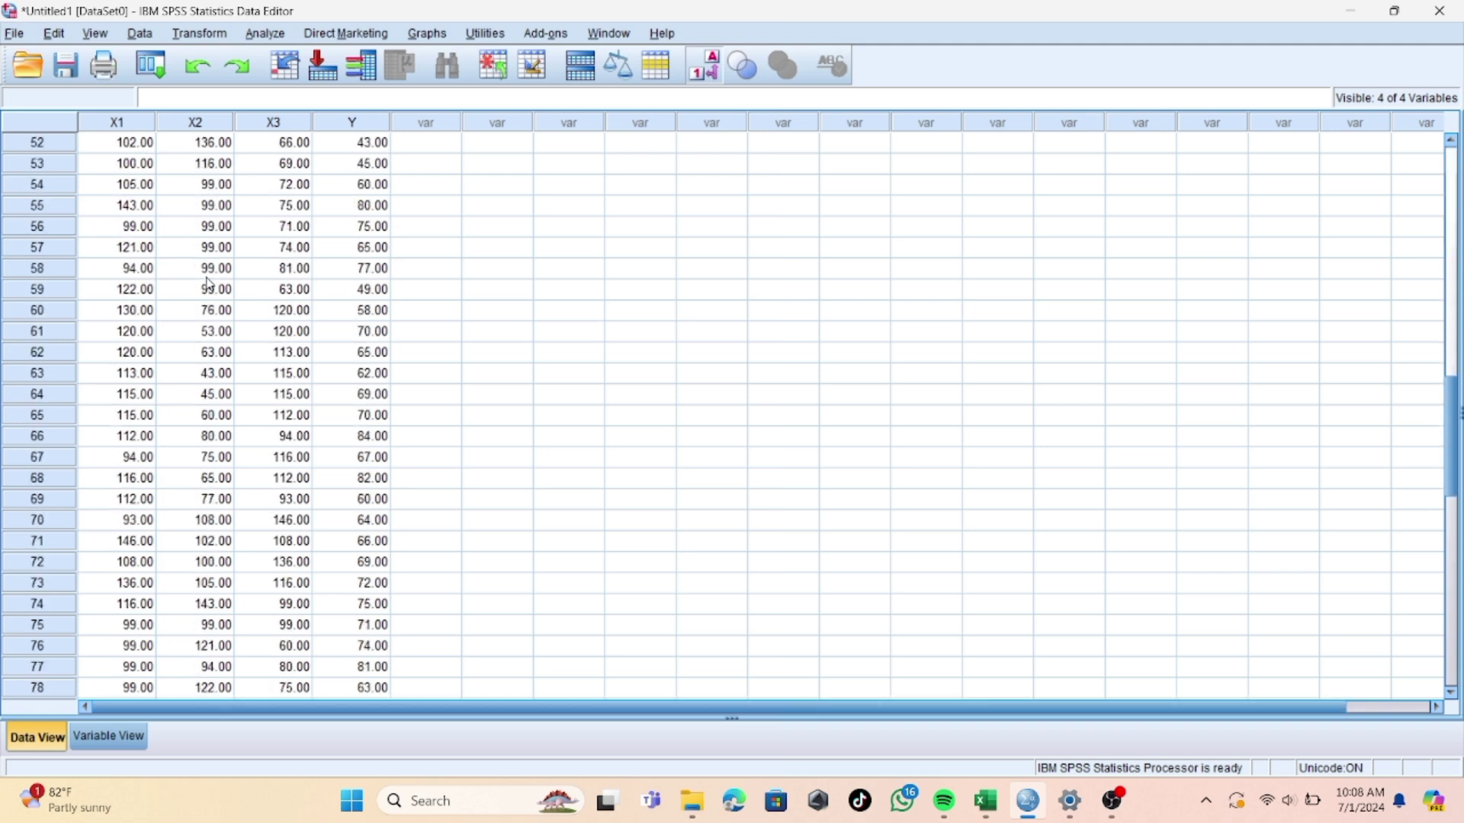
scroll(209, 283, "up", 8)
scroll(209, 284, "up", 20)
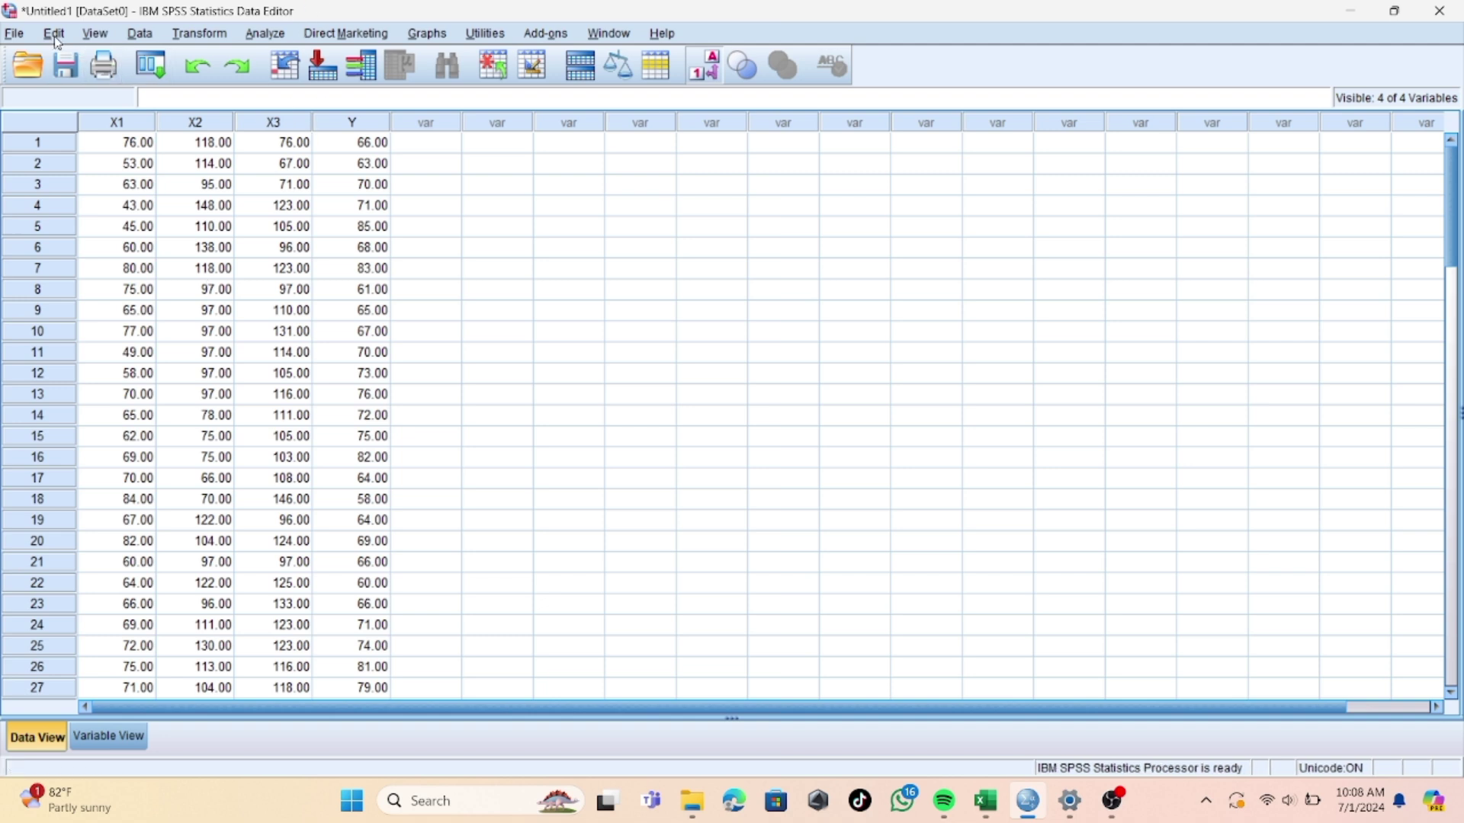
Step: Set up a linear regression with APEL as the dependent variable and MANGGA, MANGGIS and MARKISA as independents
left_click(265, 33)
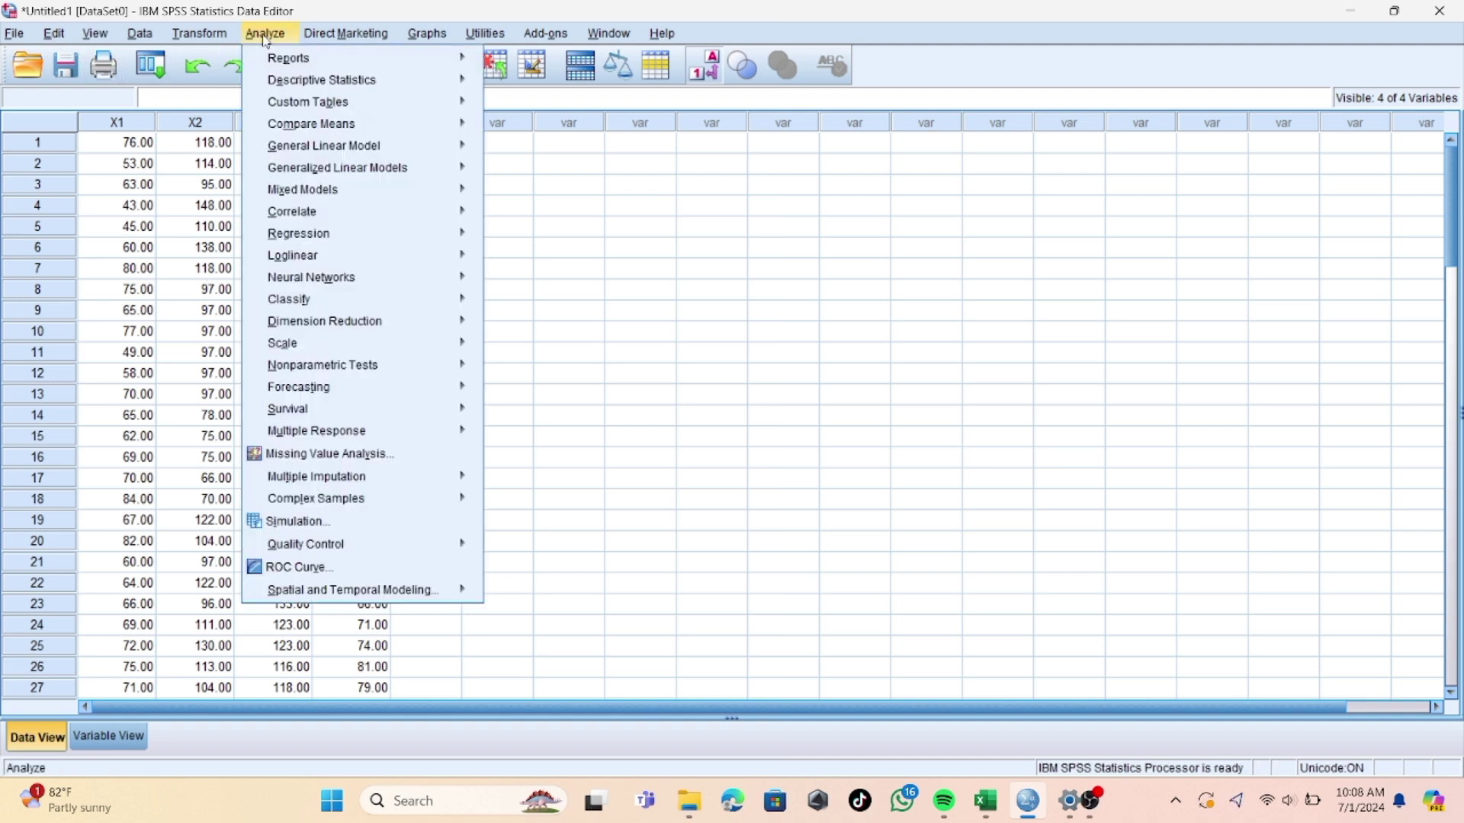
mouse_move(303, 254)
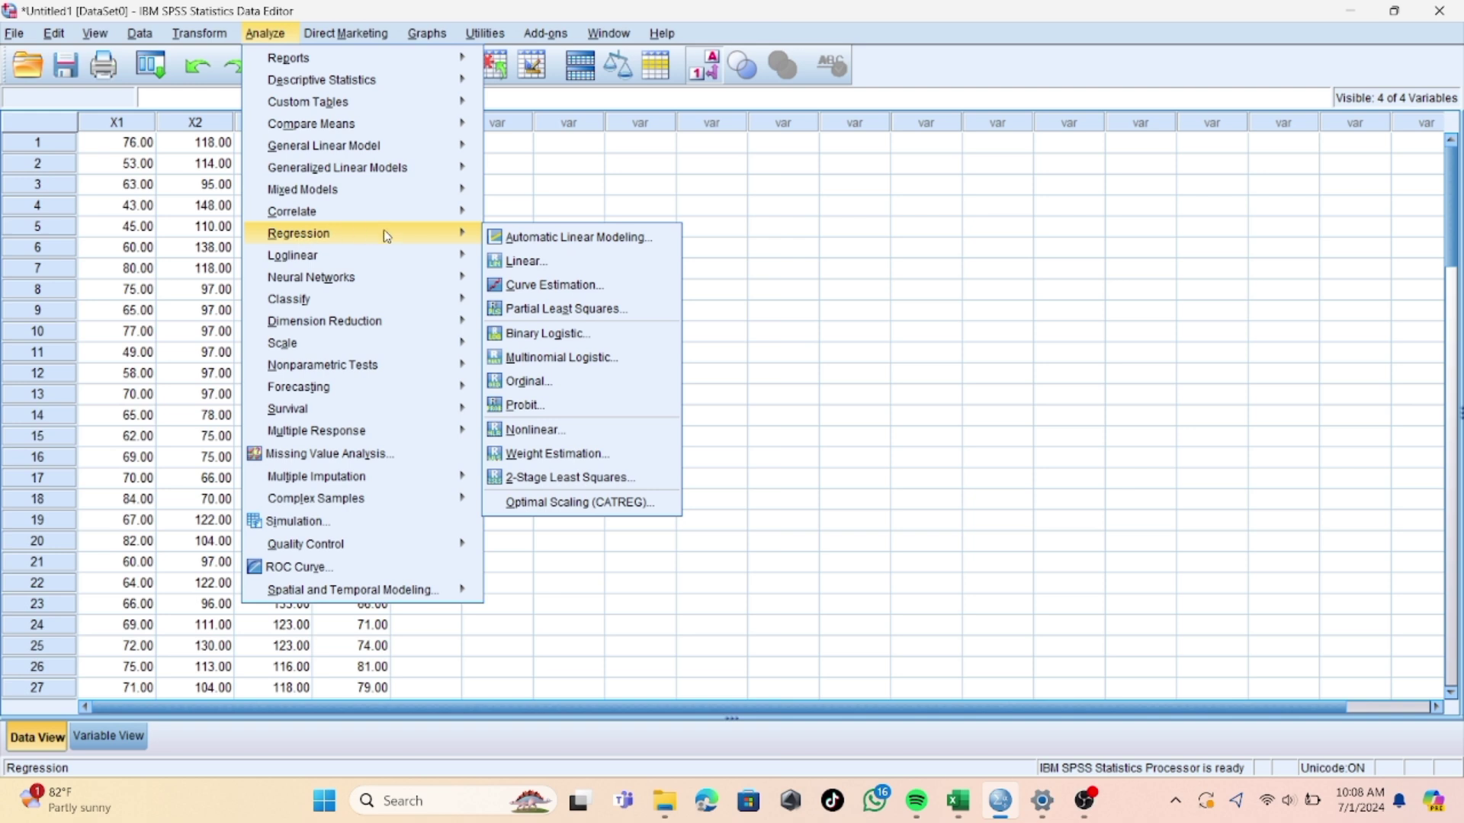
left_click(530, 263)
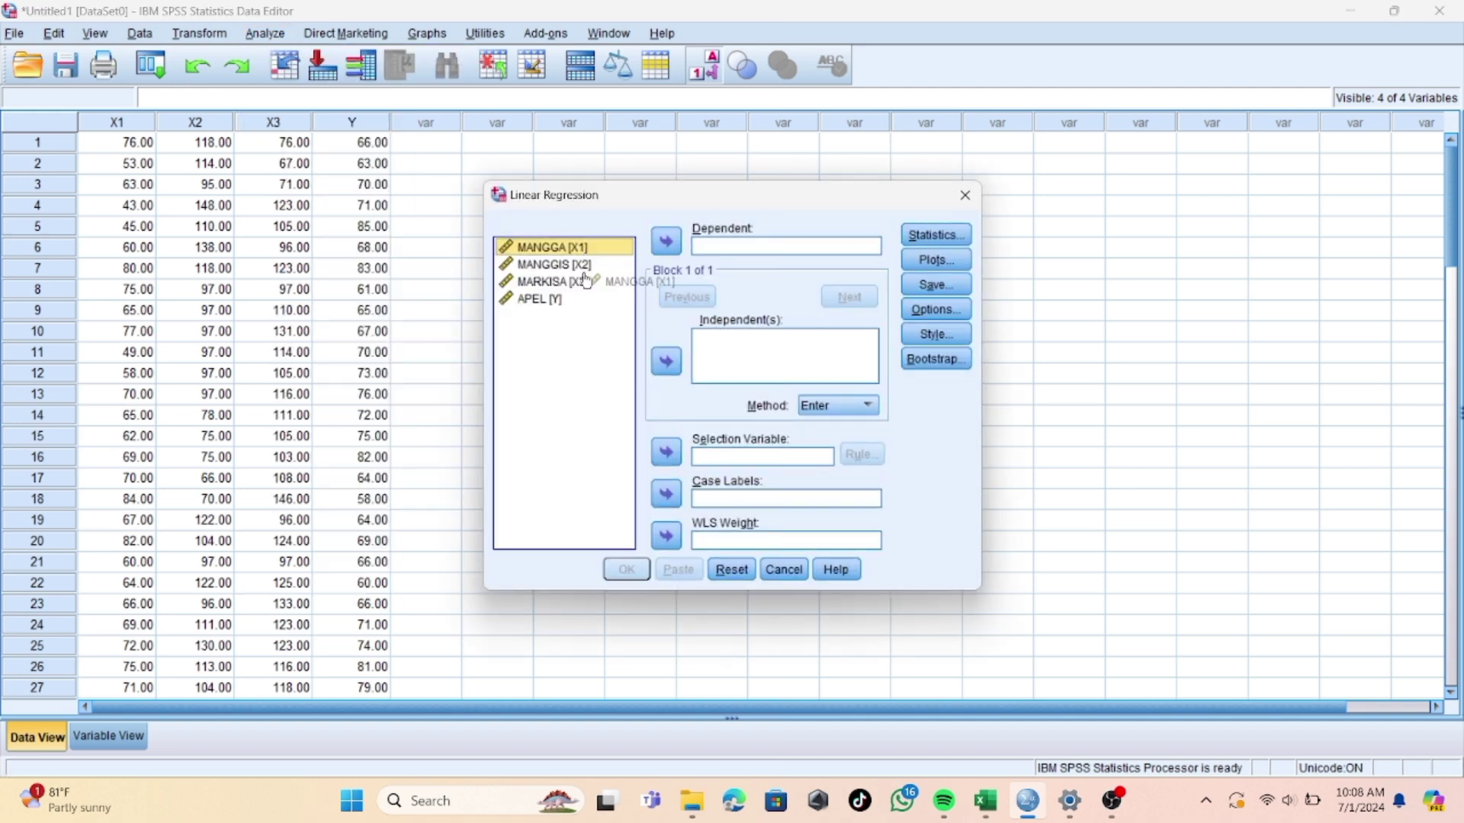
left_click(585, 263)
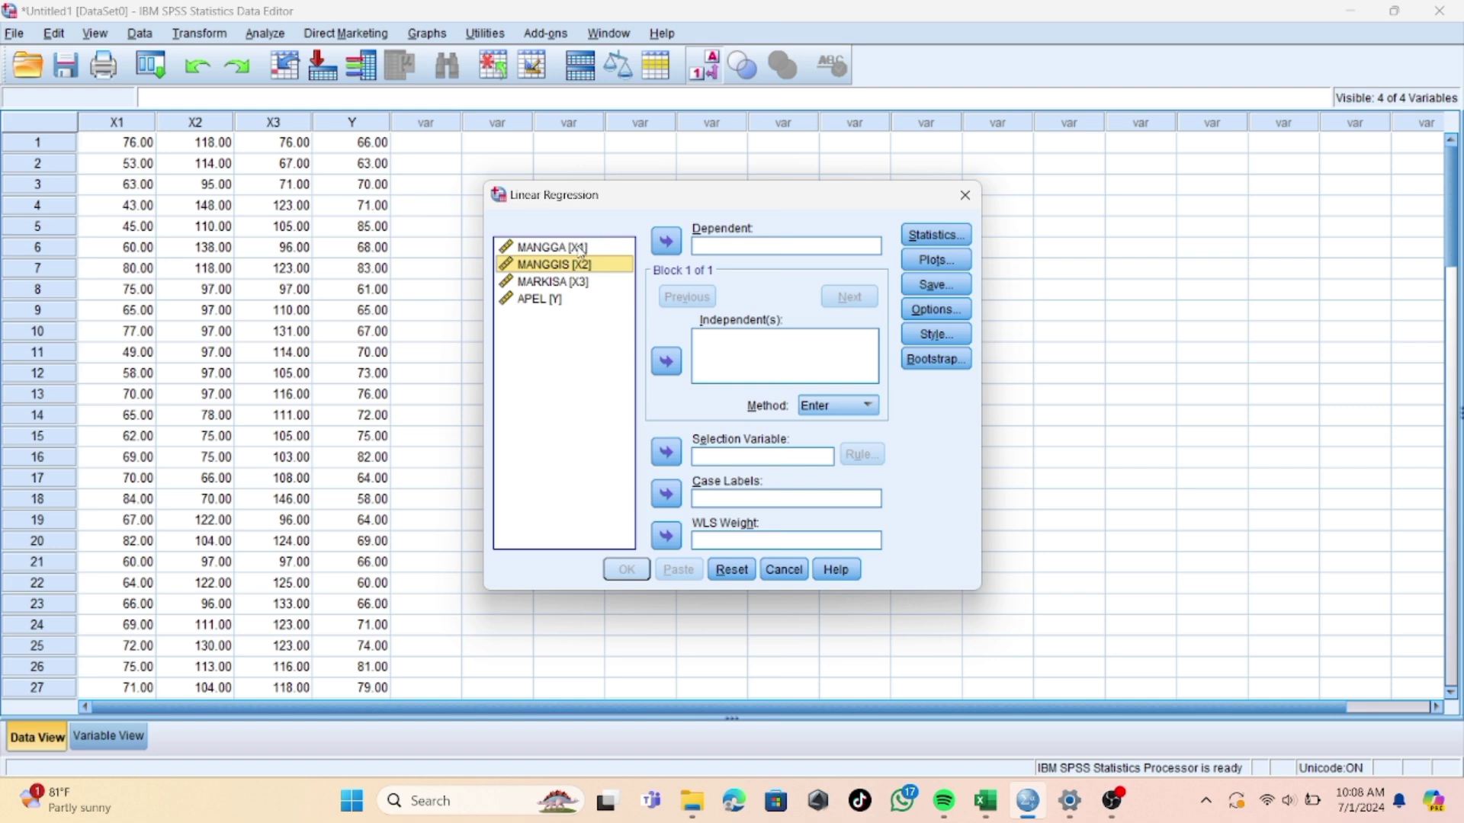
left_click(580, 249)
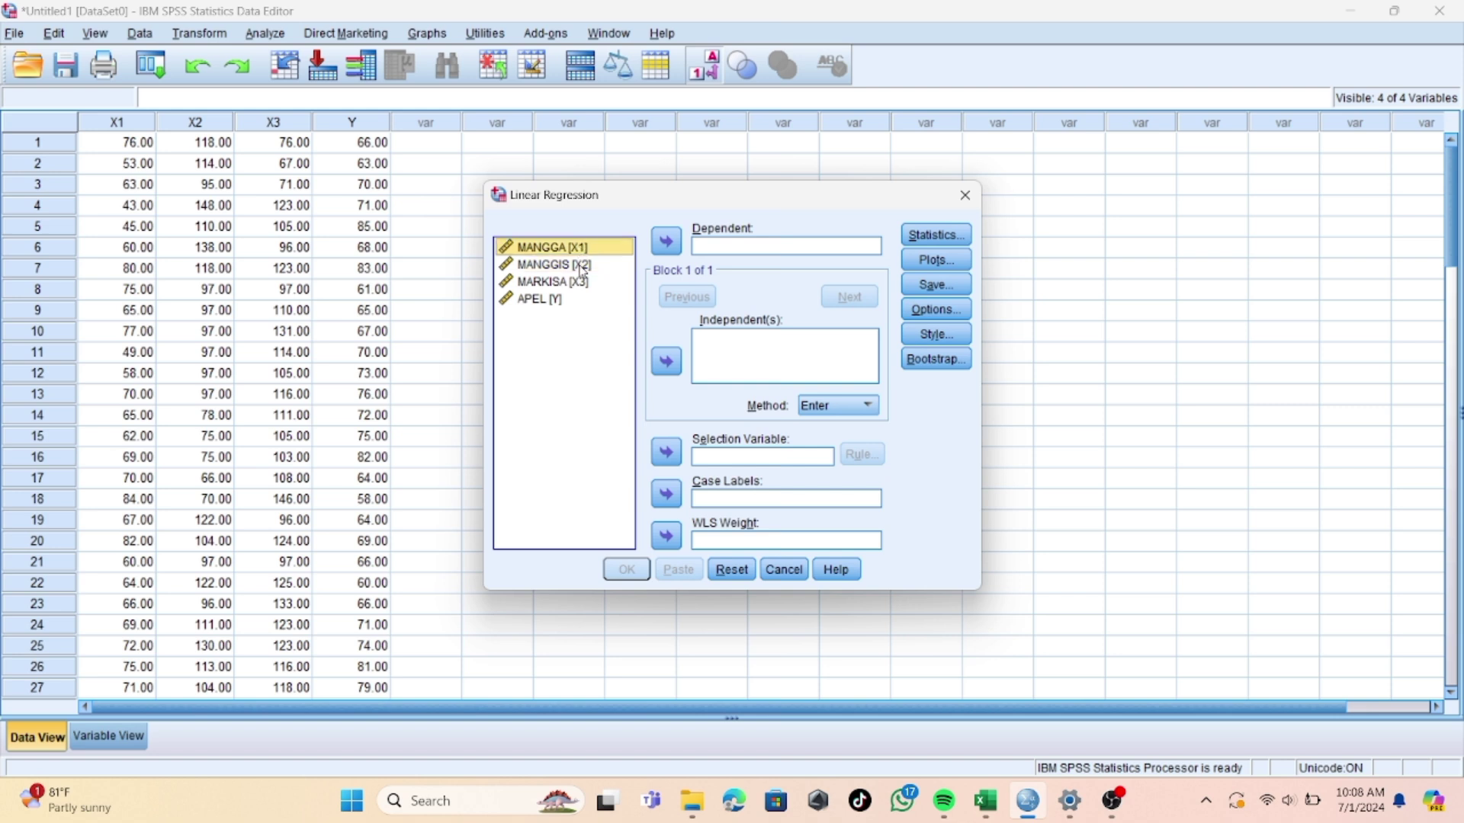
left_click(582, 264, "shift")
left_click(582, 282, "shift")
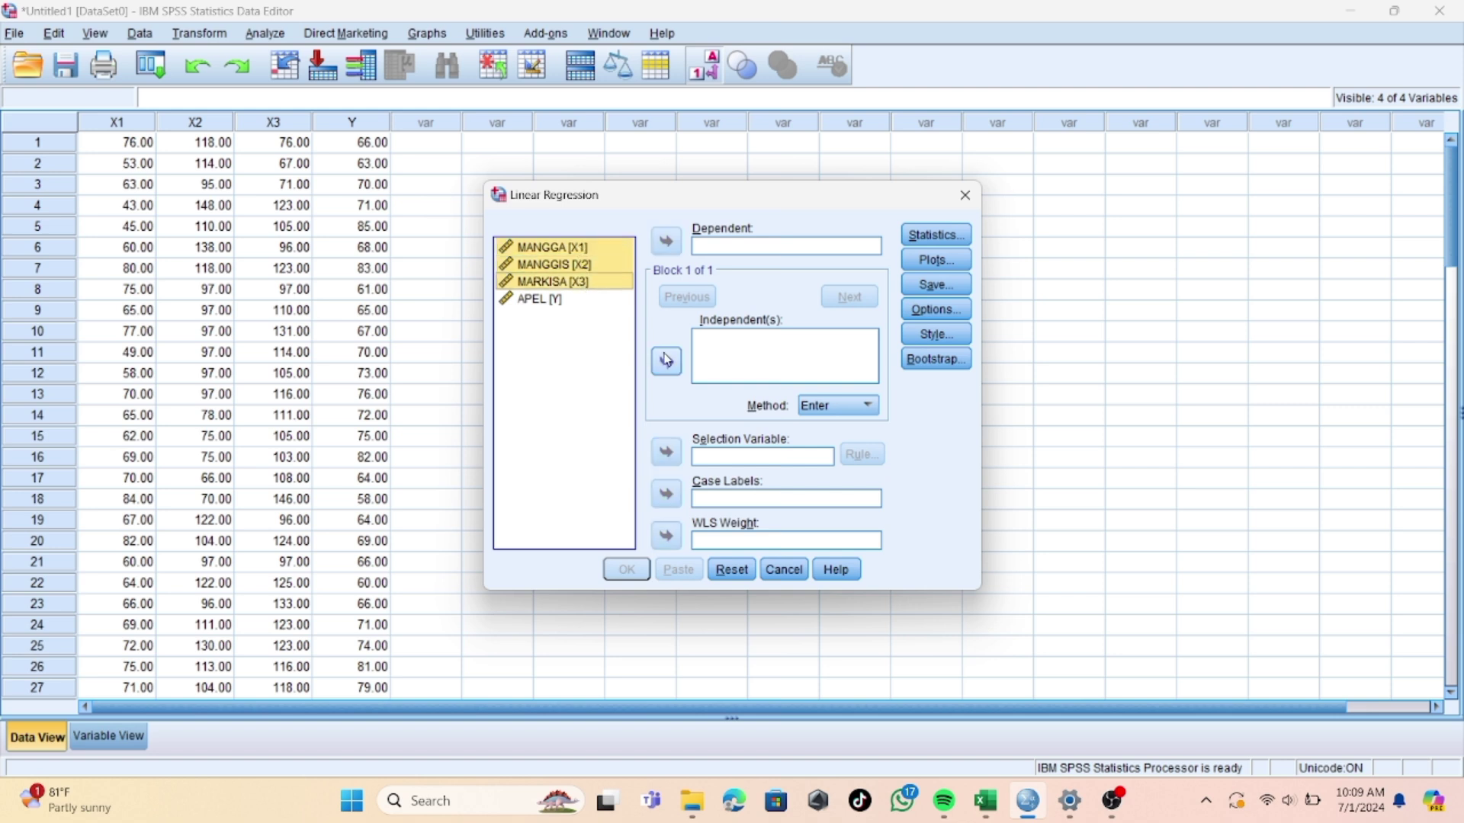
left_click(666, 363)
left_click(548, 299)
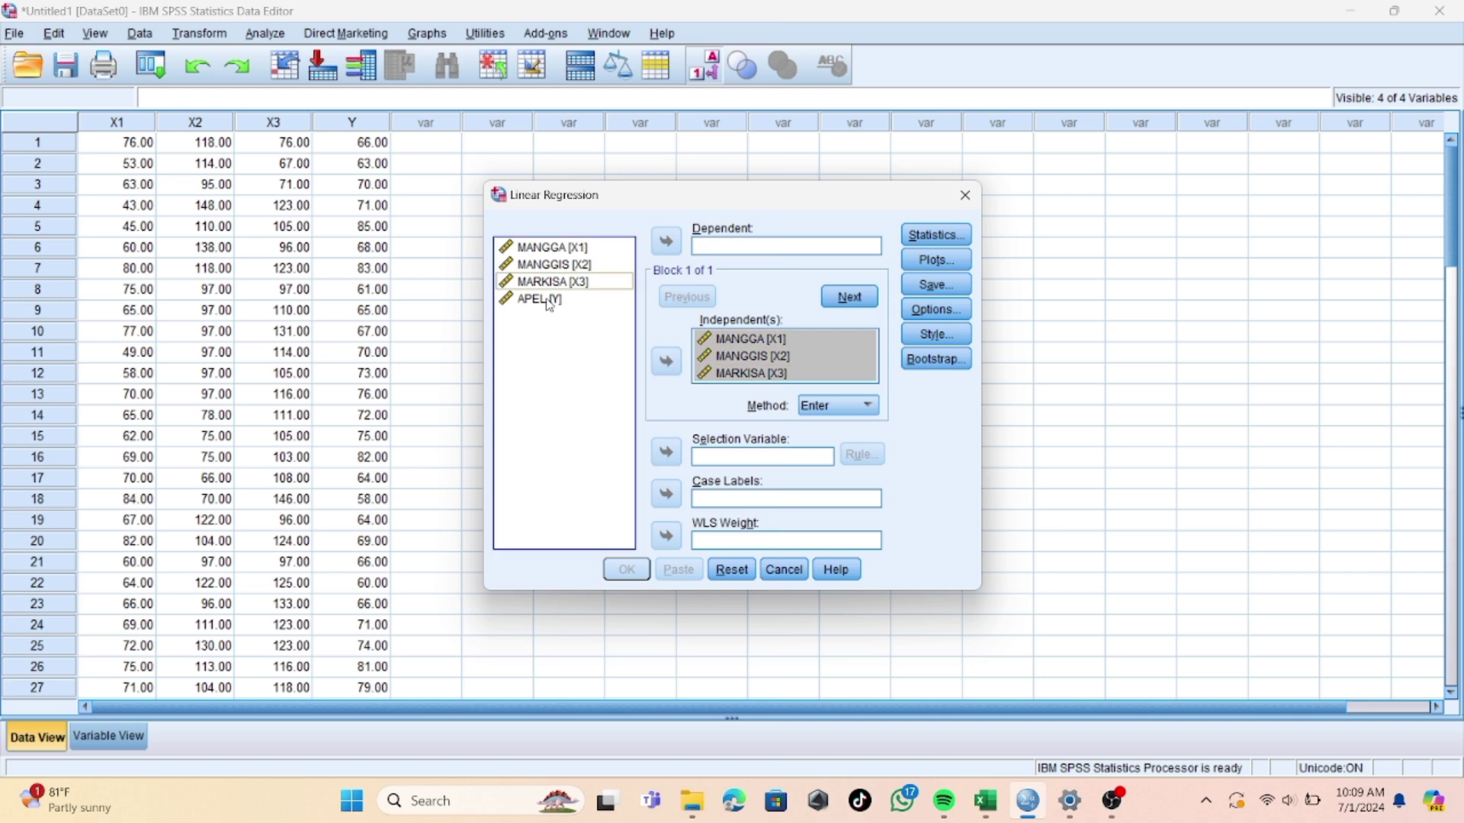
left_click(667, 254)
Step: Add collinearity diagnostics and the Durbin-Watson residual test to the regression statistics
left_click(919, 243)
left_click(732, 366)
left_click(602, 420)
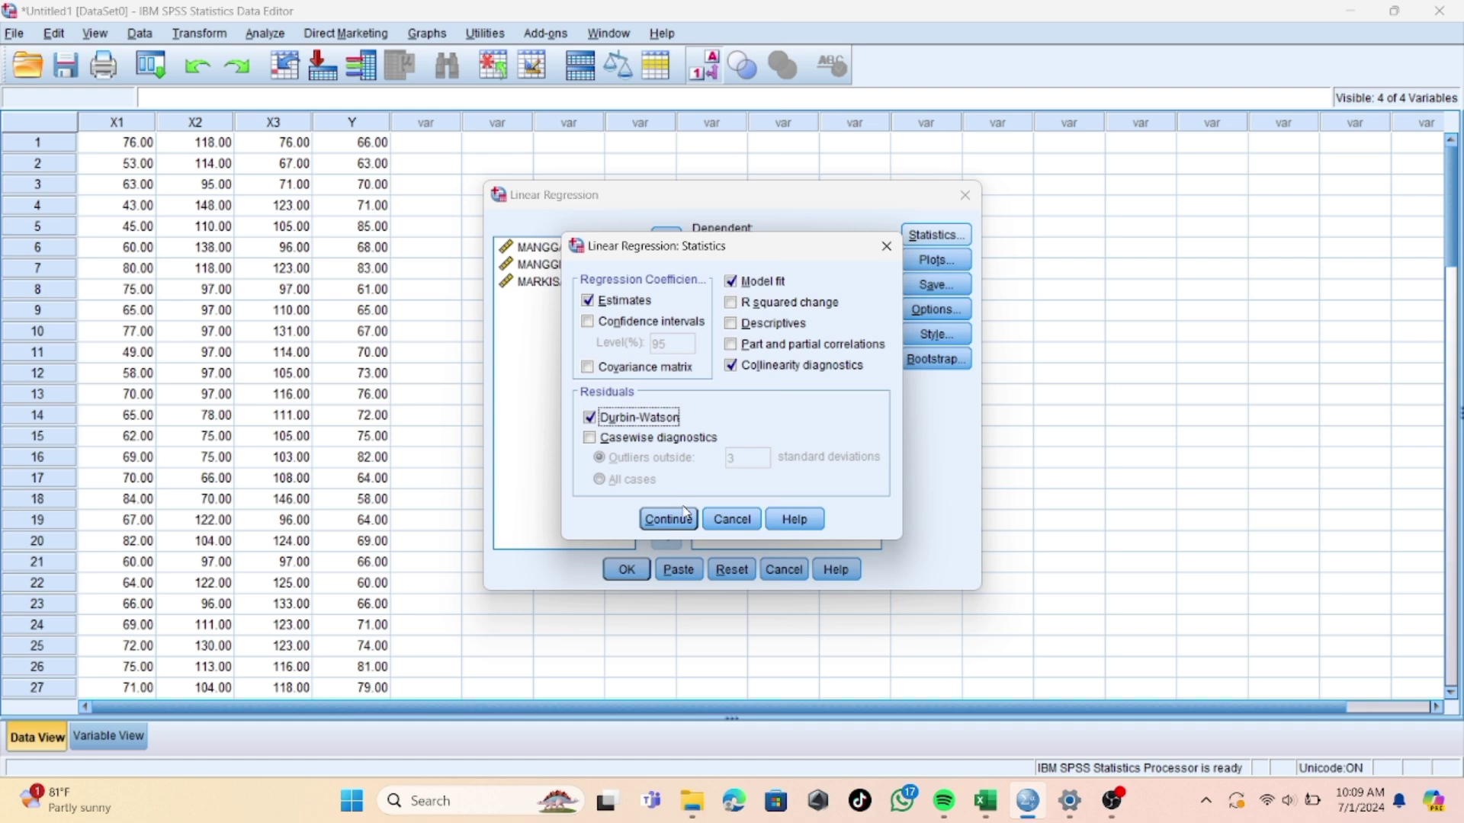
left_click(658, 522)
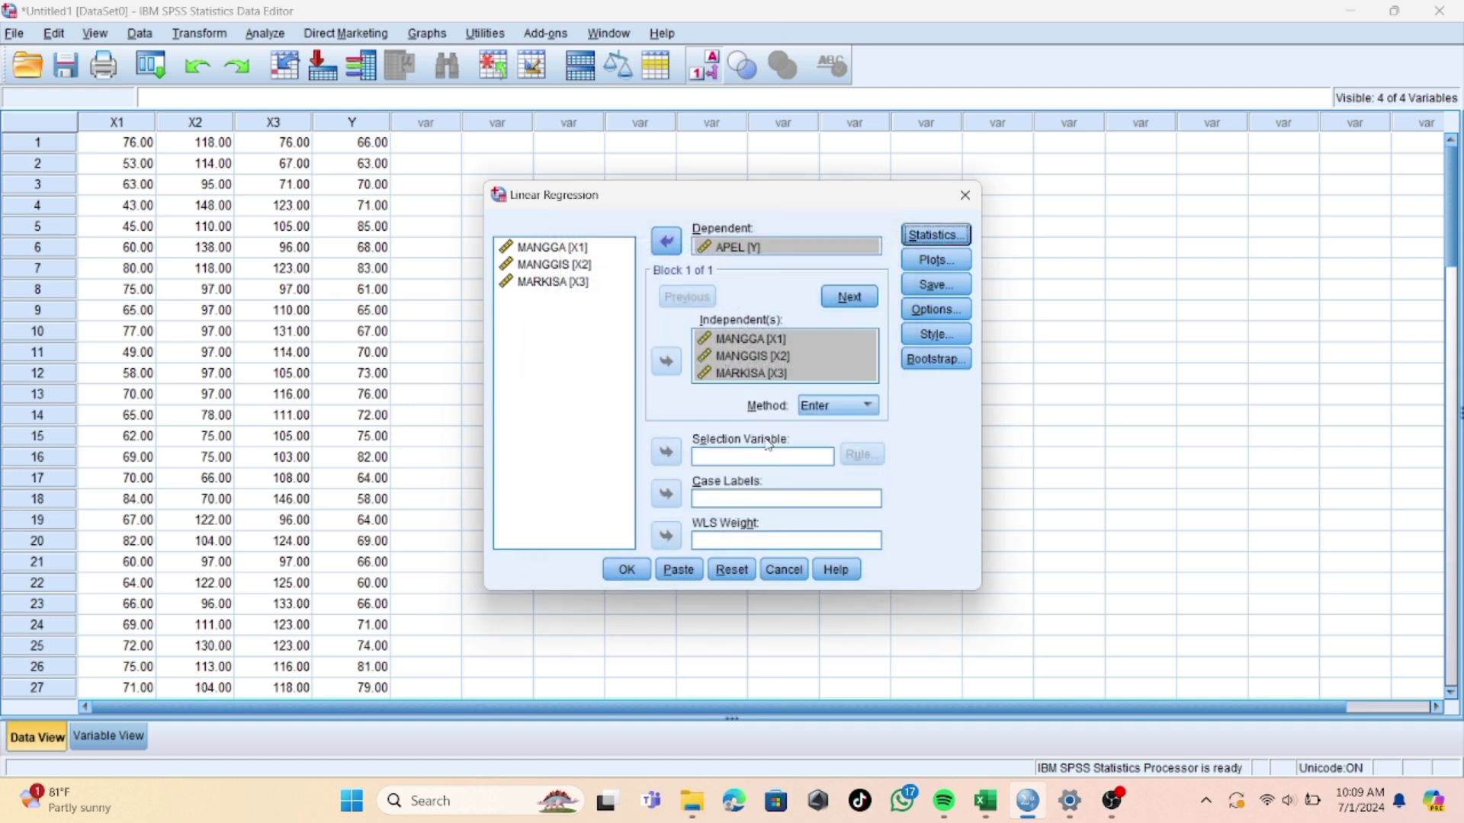
Step: Set up the regression scatterplot with *SRESID on the Y axis and *ZPRED on the X axis
left_click(947, 262)
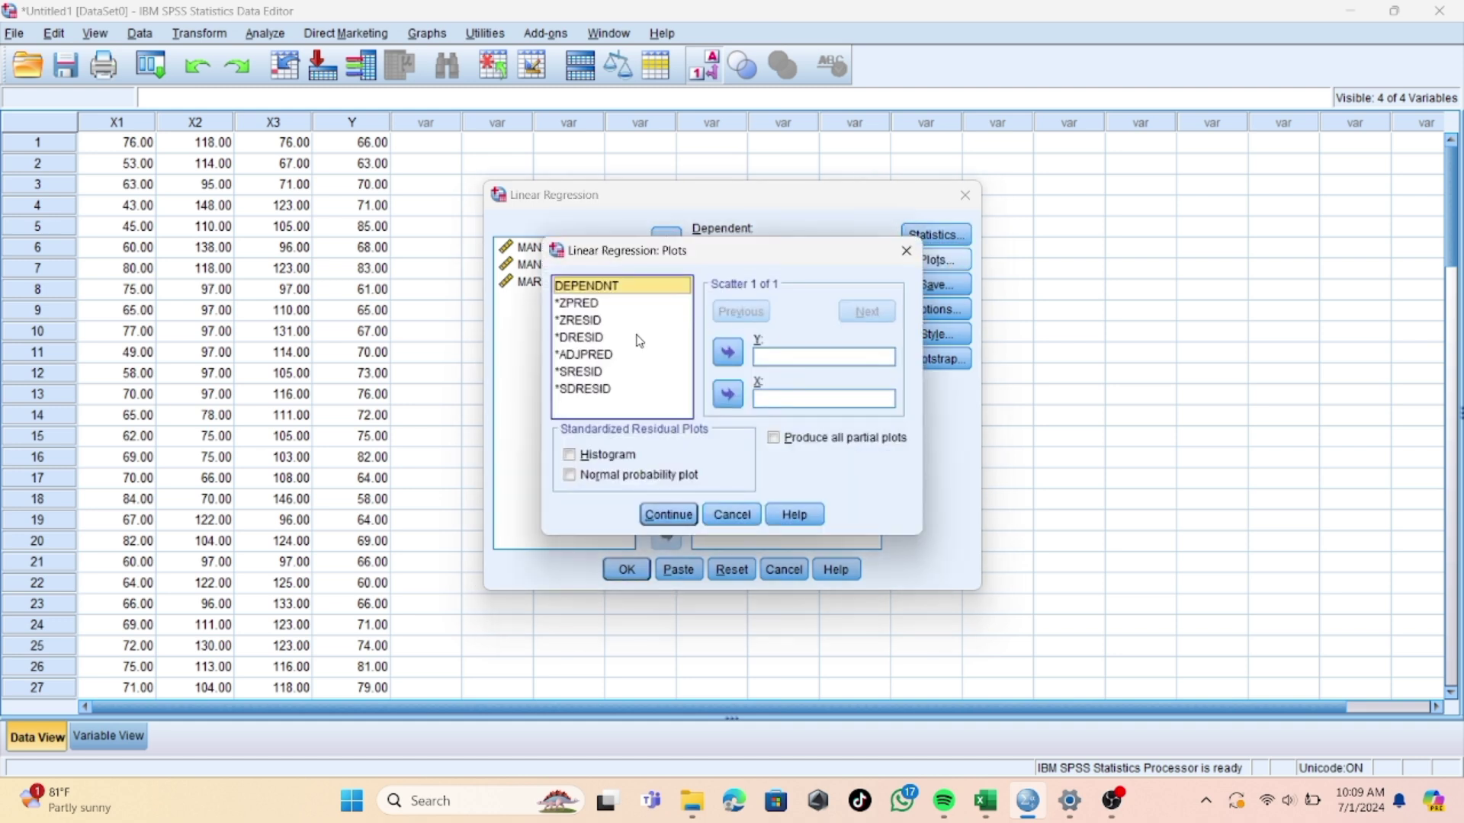
left_click(589, 373)
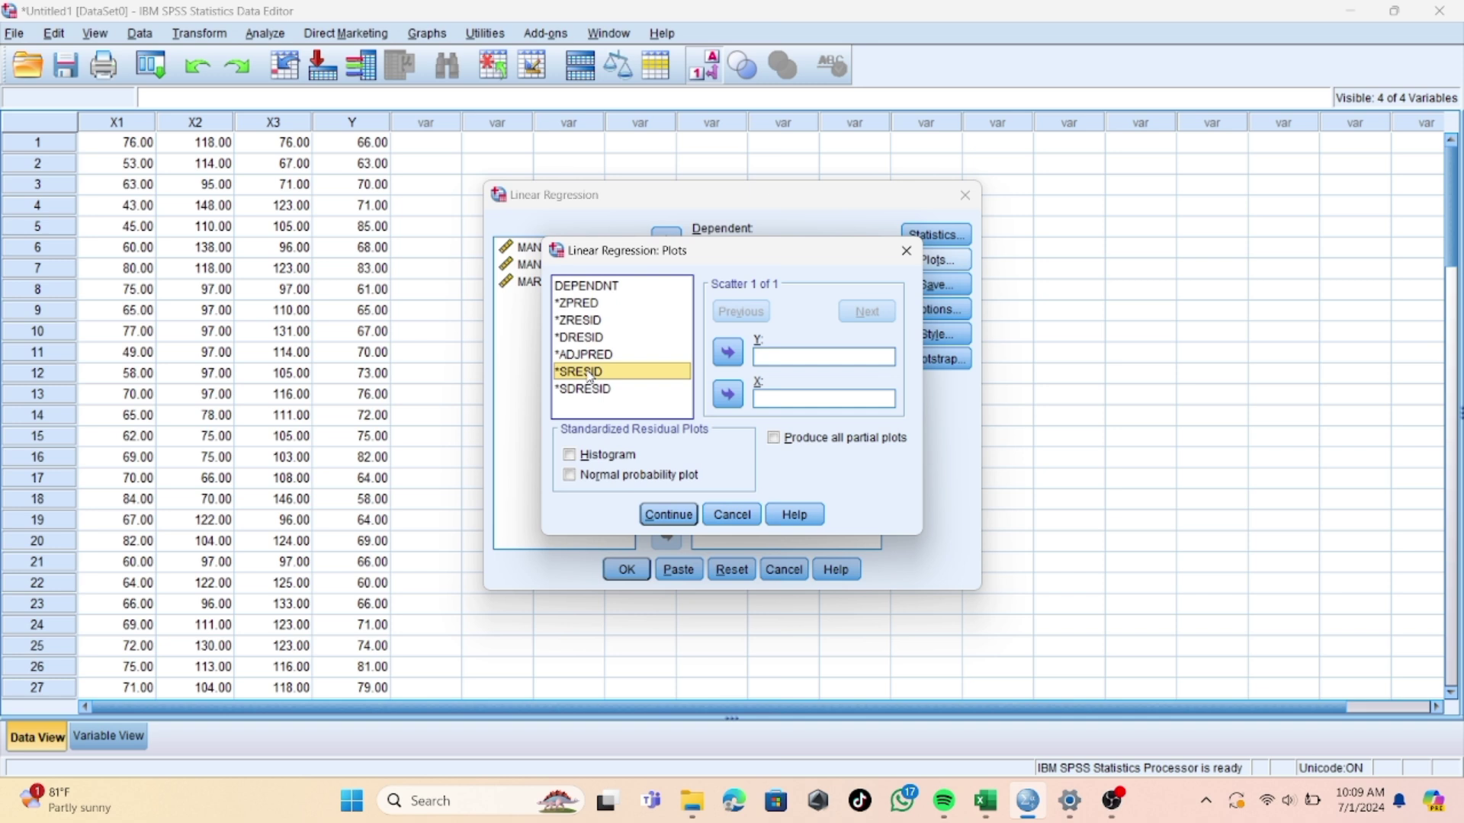
left_click(726, 353)
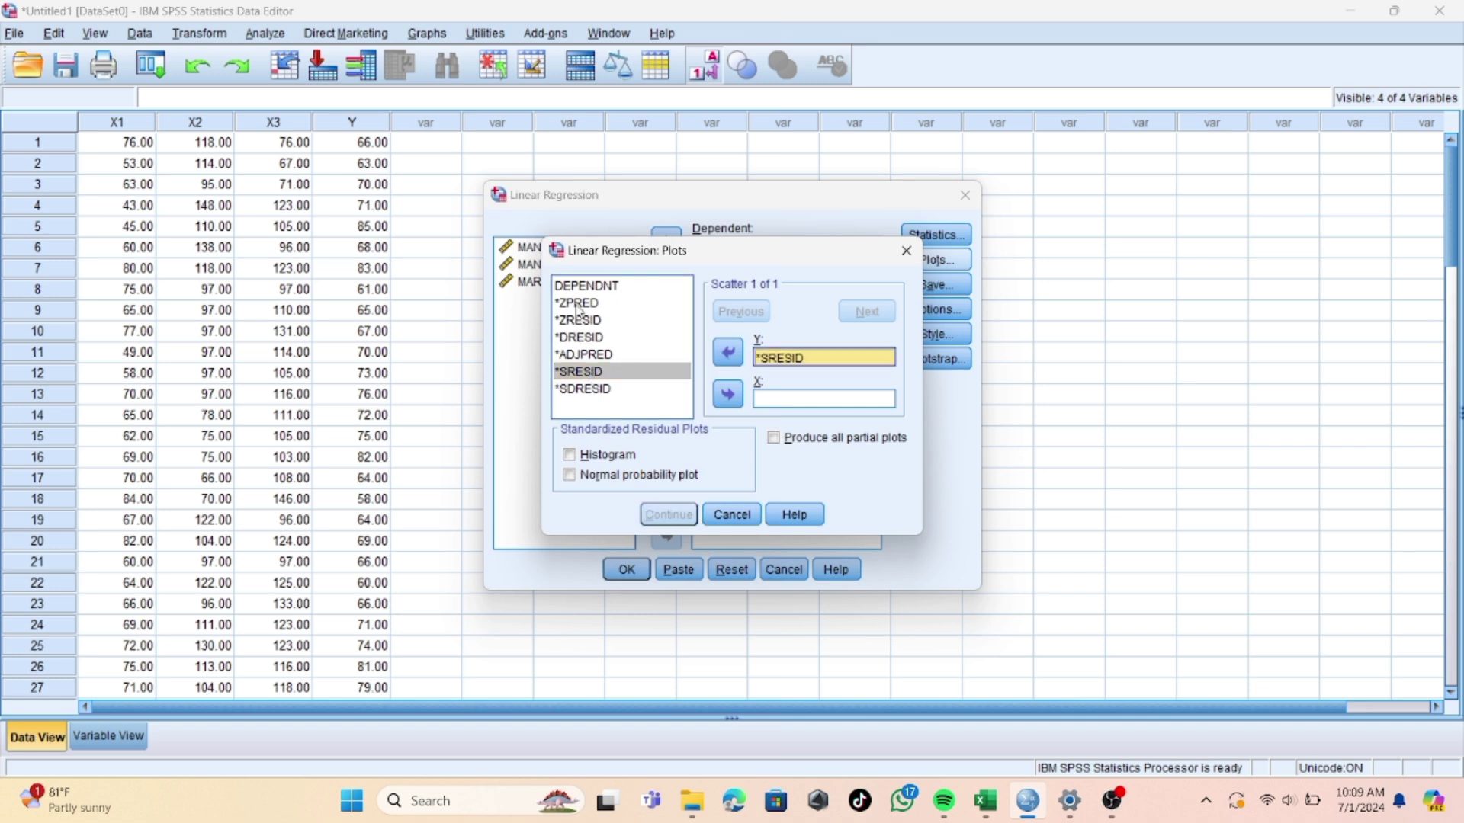
left_click(681, 305)
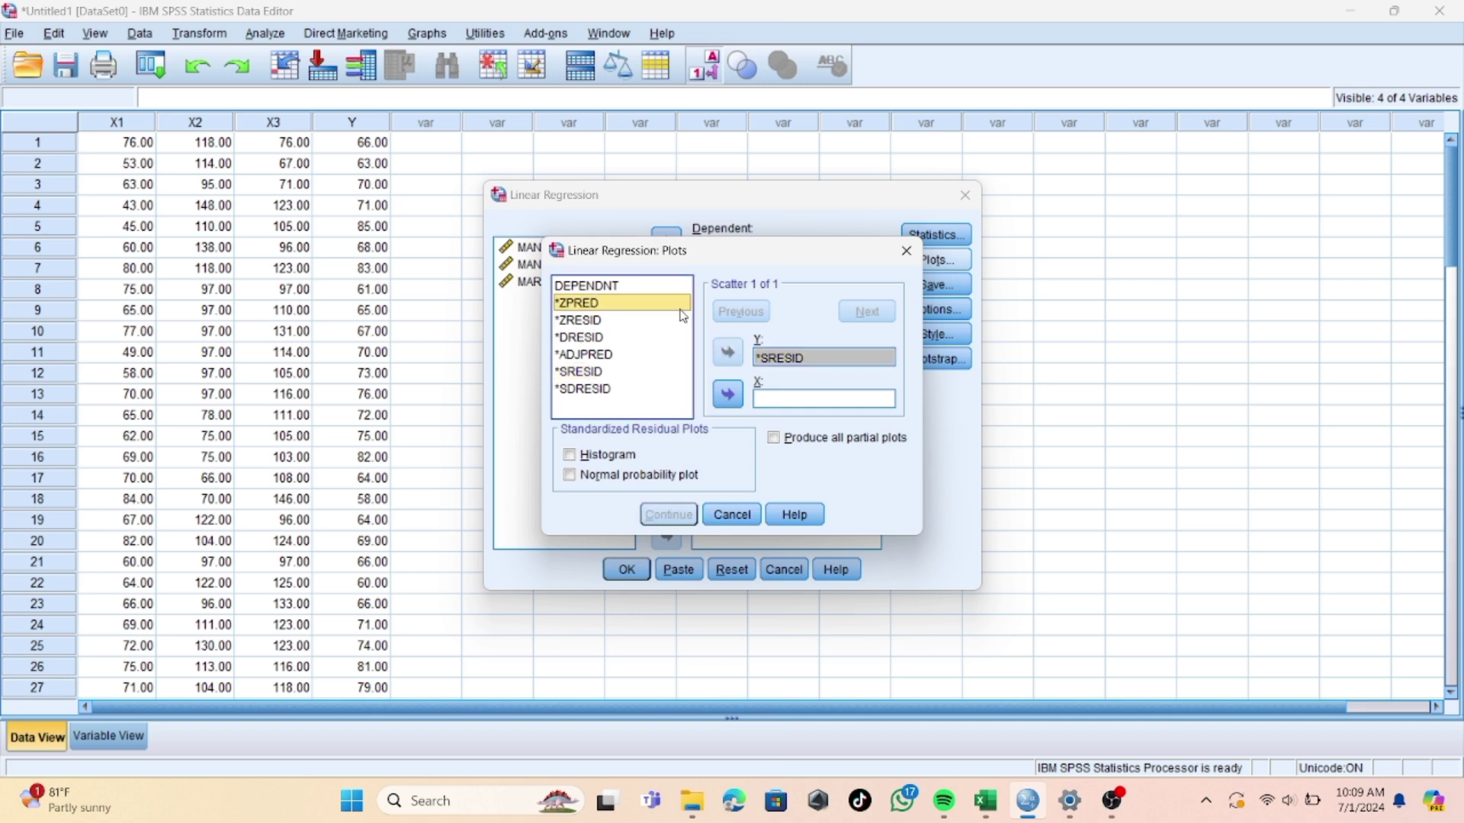
left_click(728, 394)
Step: Include the histogram and normal probability plot of the standardized residuals, and dismiss the battery notification
left_click(571, 455)
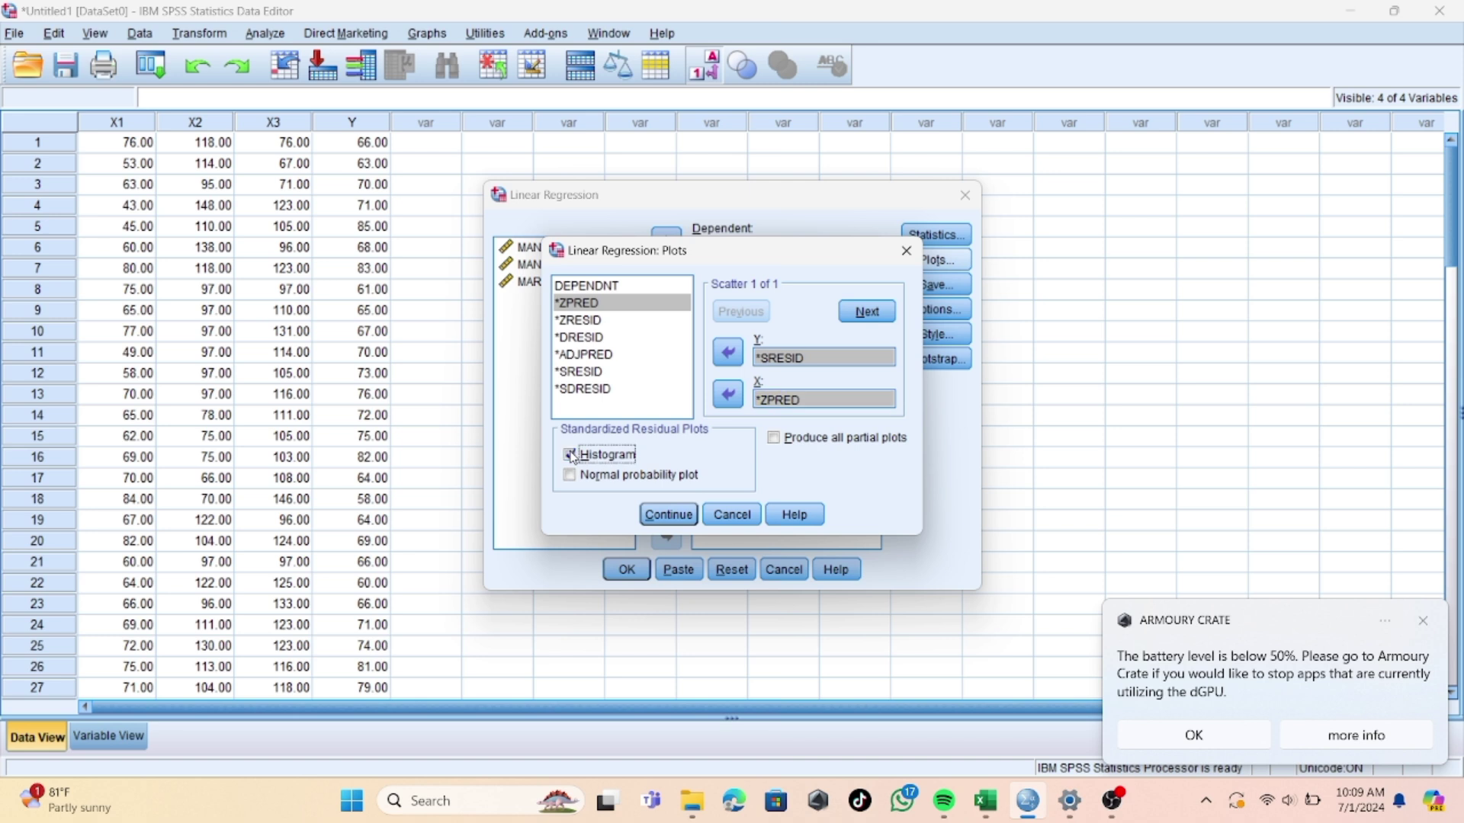
left_click(570, 476)
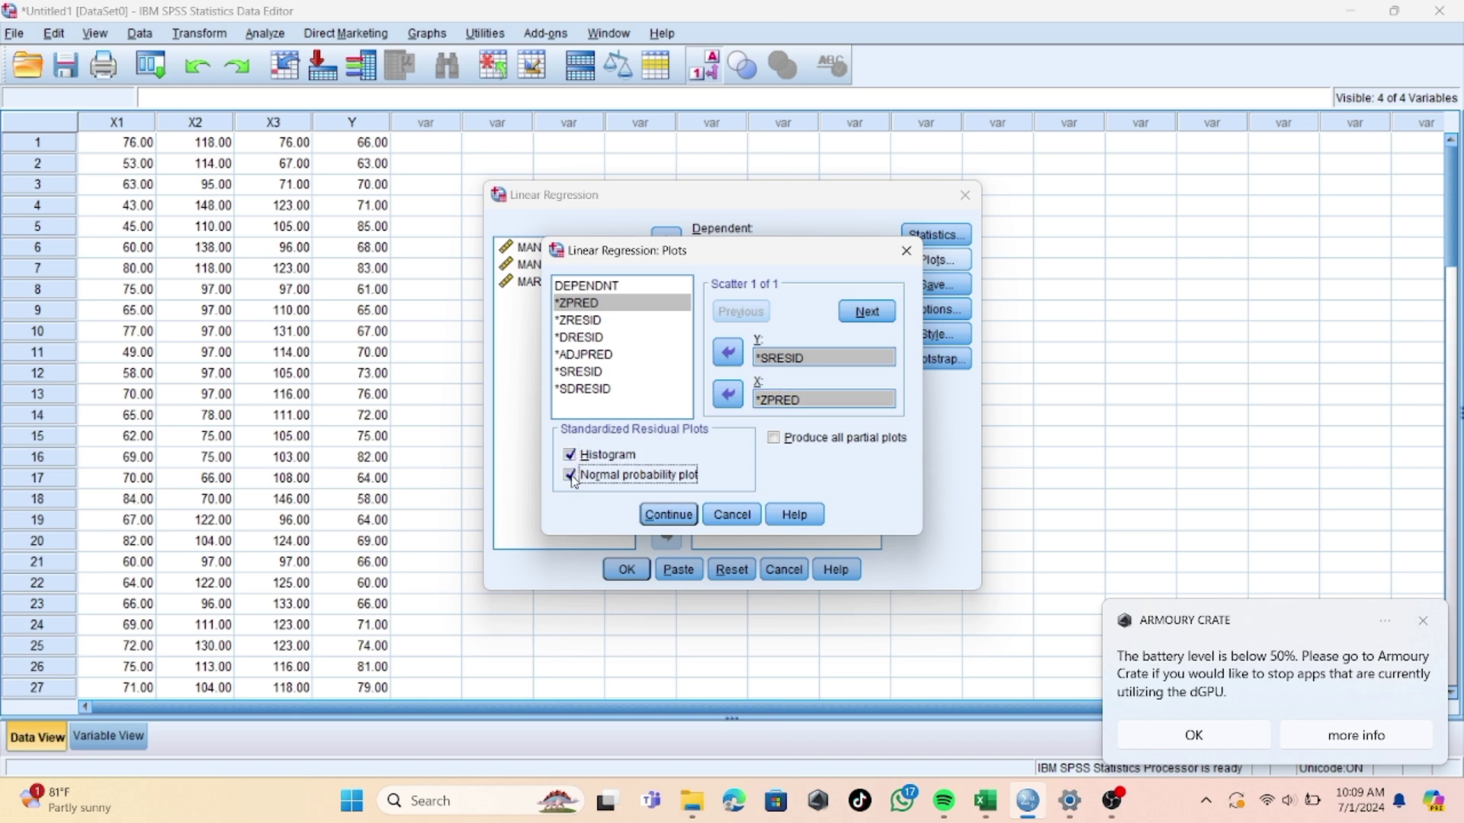
left_click(651, 518)
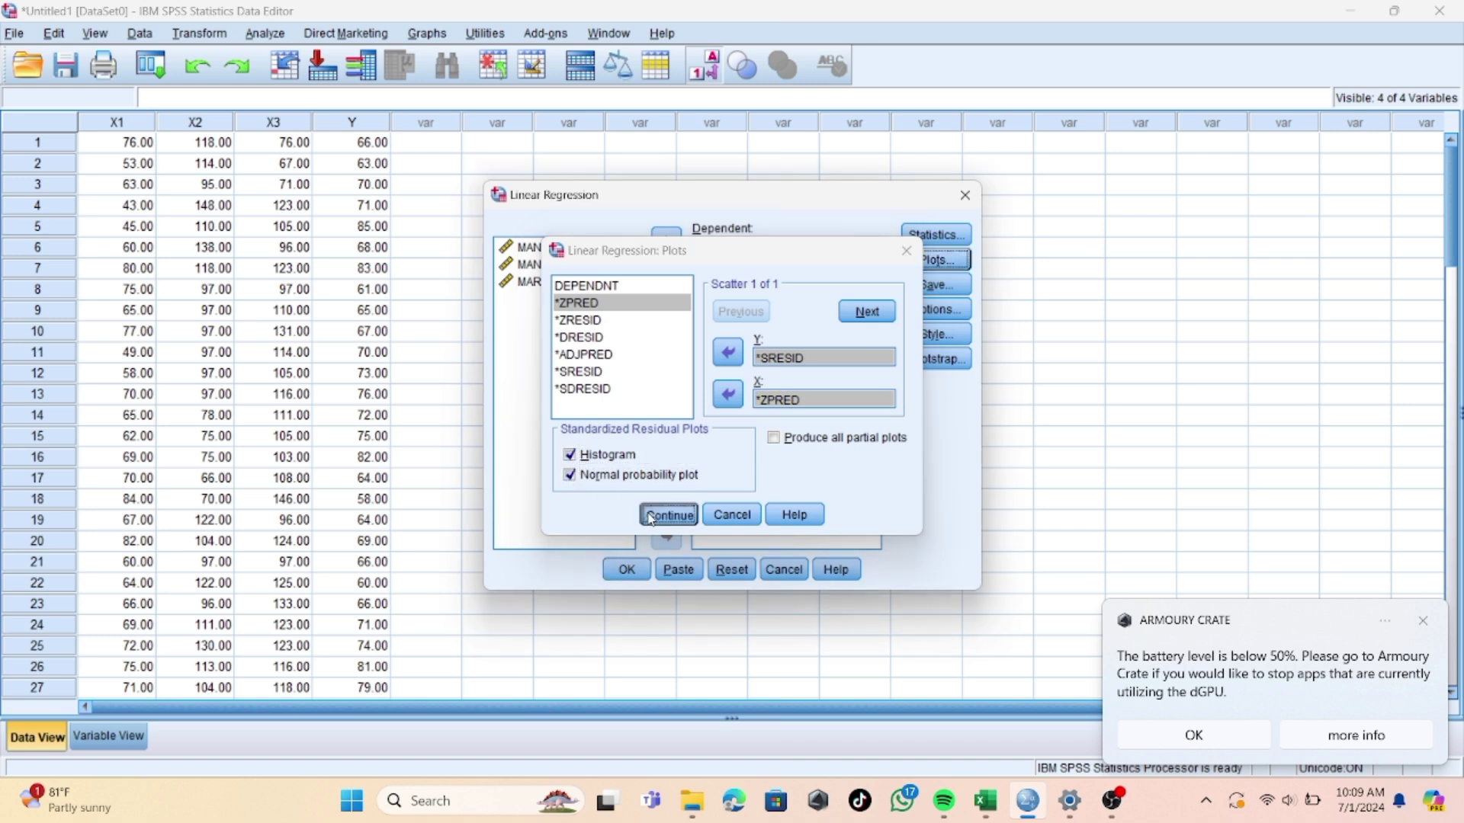
left_click(1424, 621)
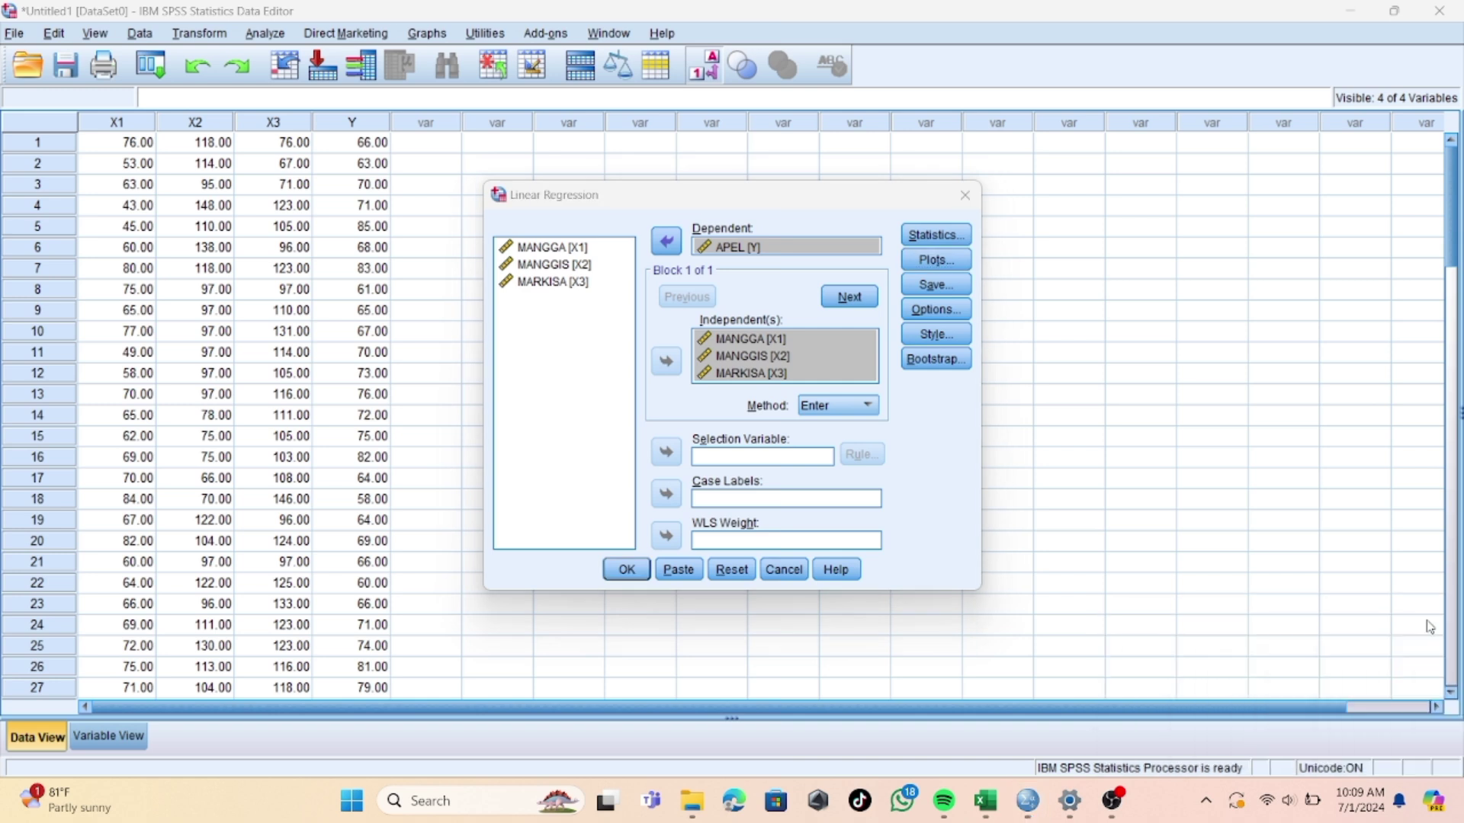
Step: Set the regression to save unstandardized residuals as a new variable
left_click(946, 286)
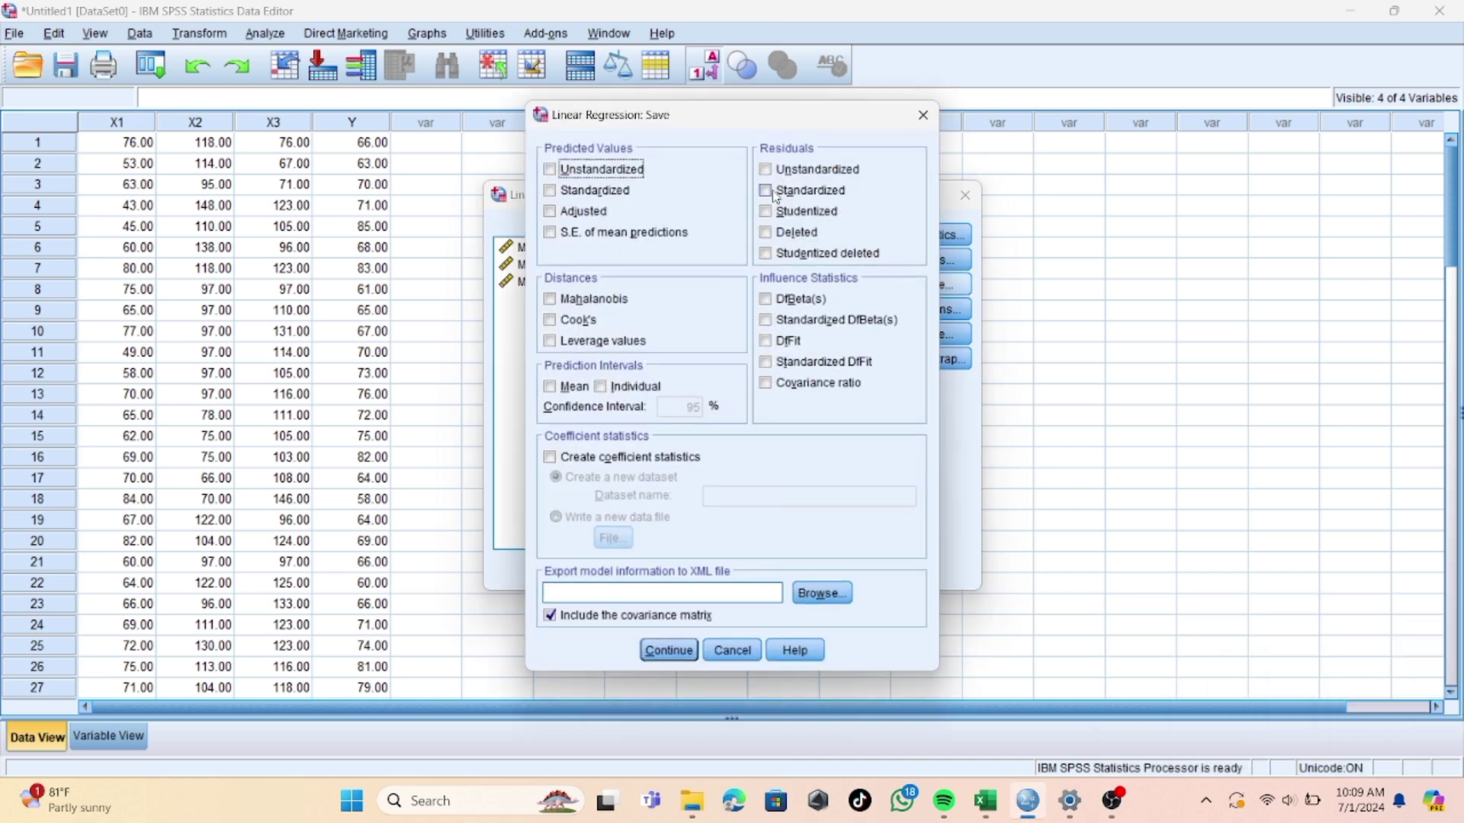
left_click(765, 169)
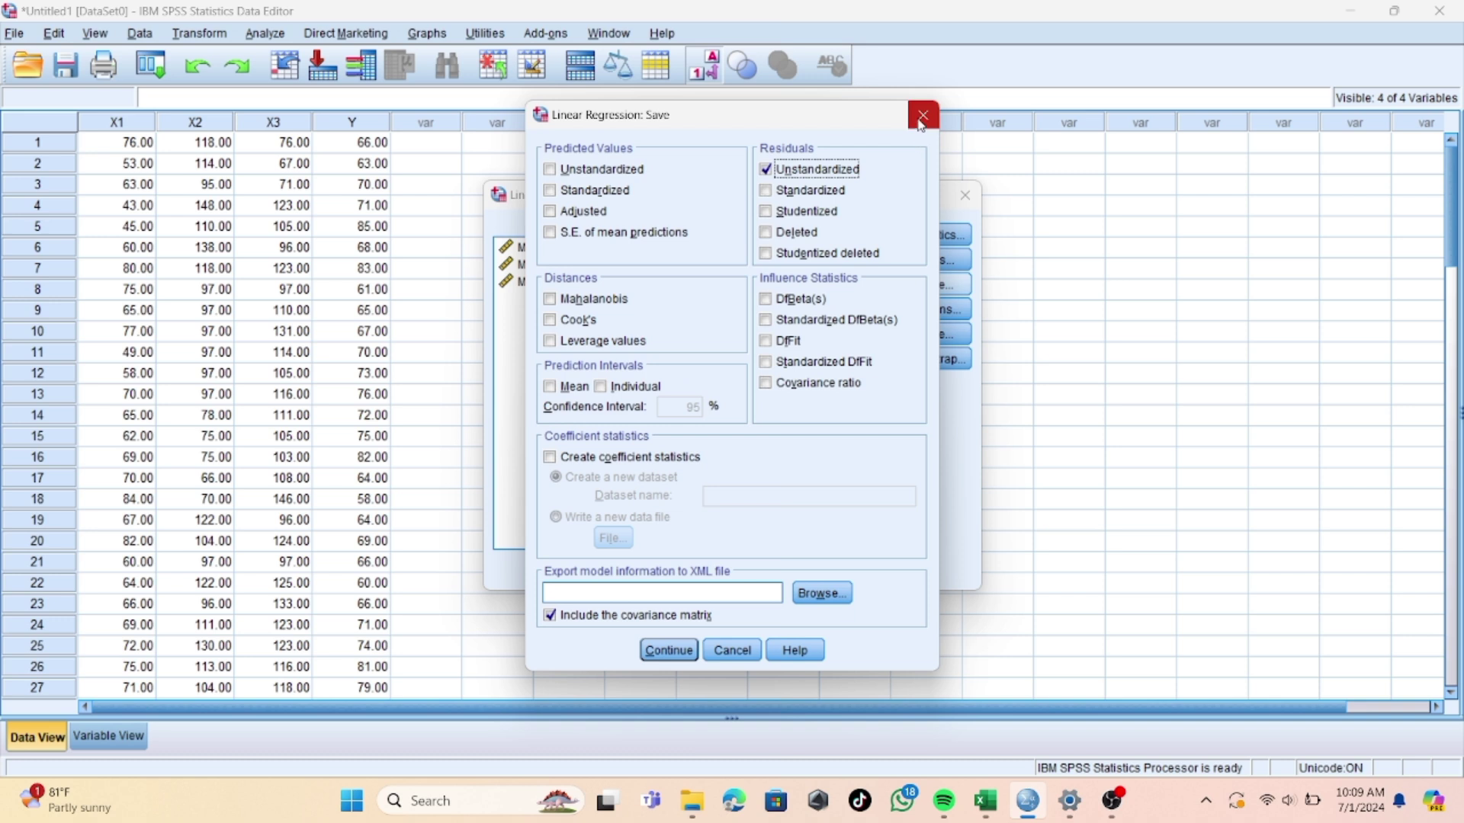
left_click(669, 650)
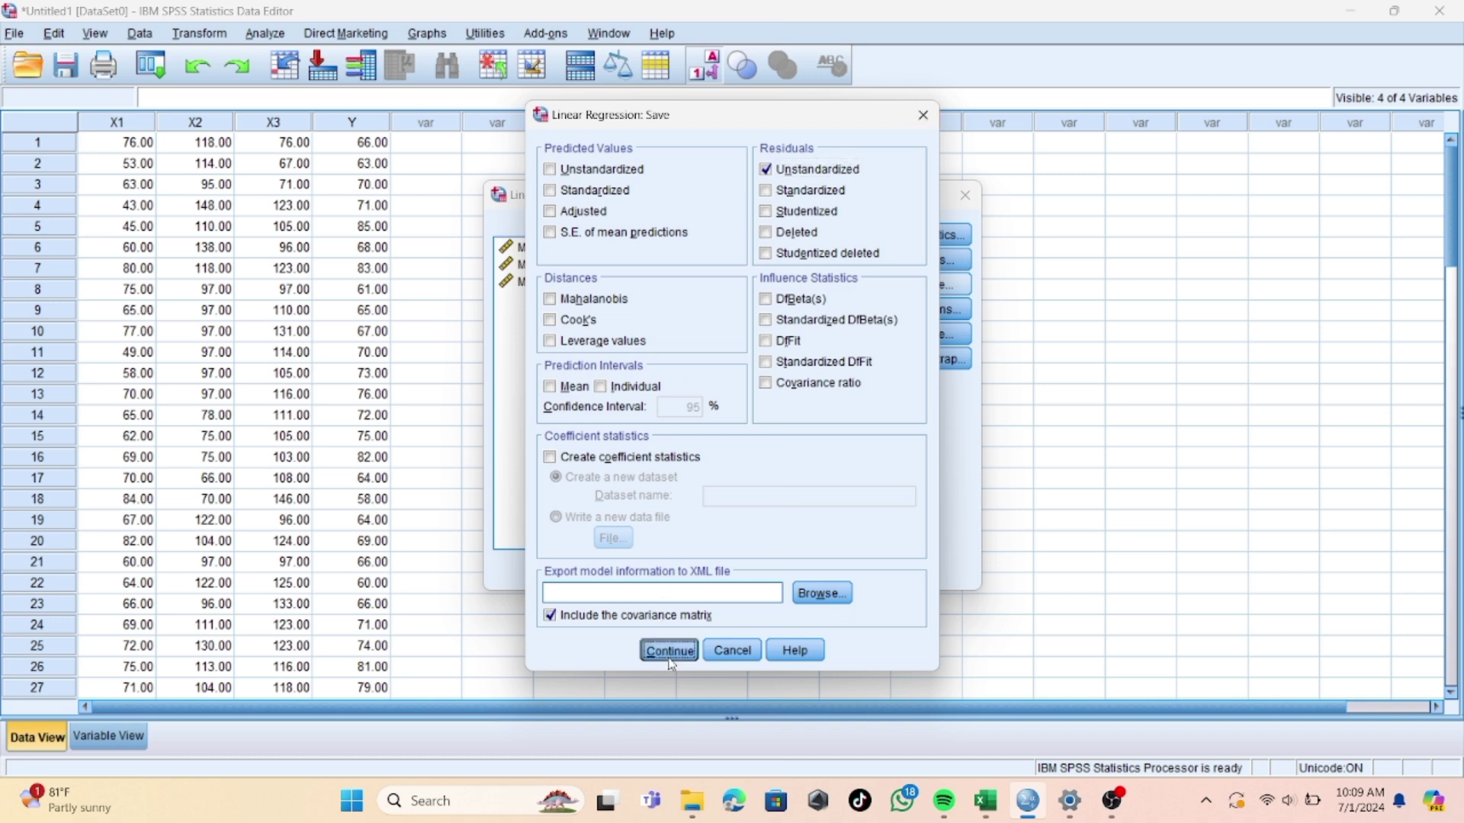
Step: Recheck the regression's plot and save settings, and run the linear regression
left_click(955, 264)
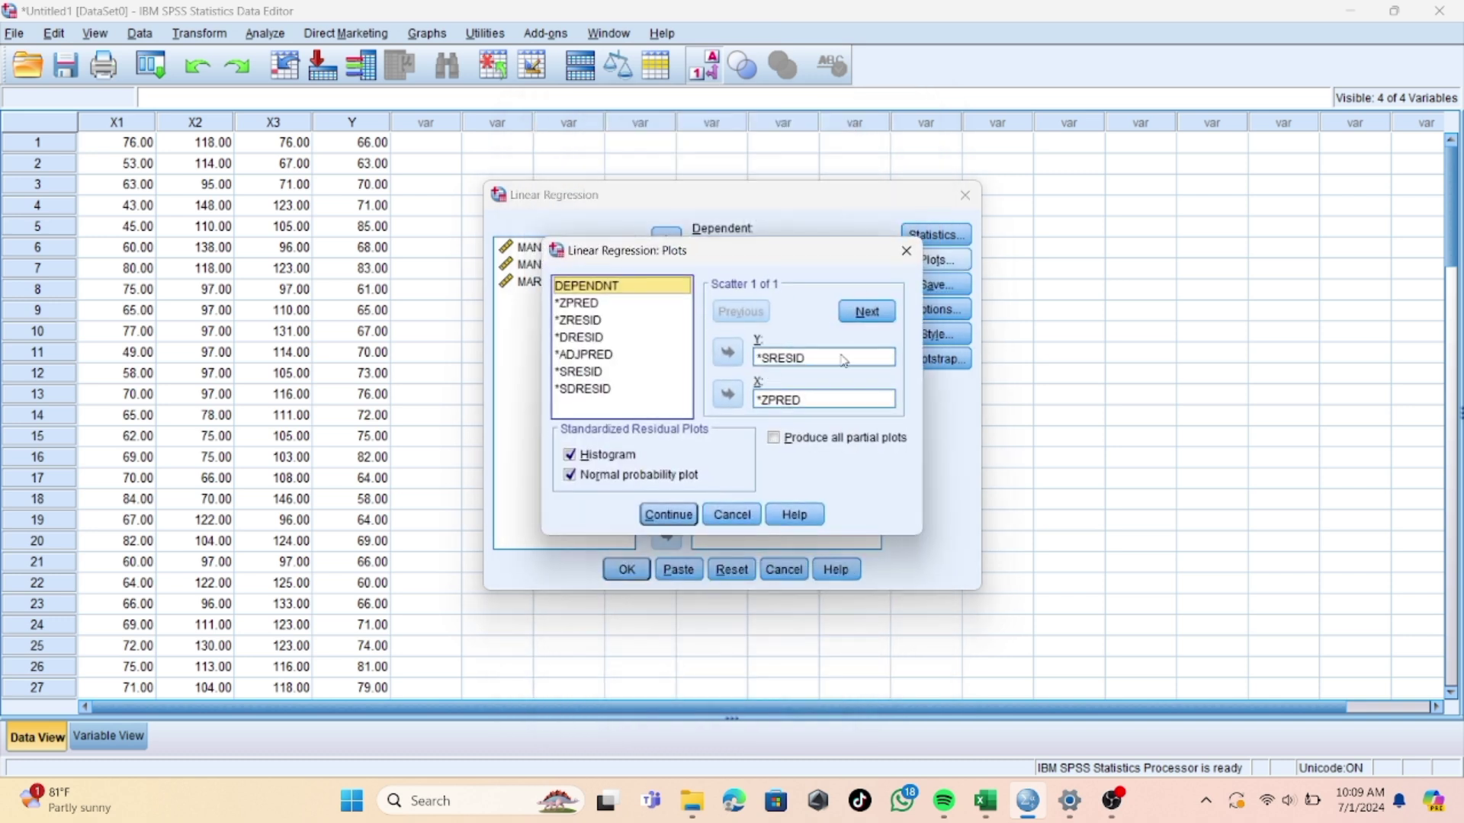
left_click(906, 251)
left_click(925, 262)
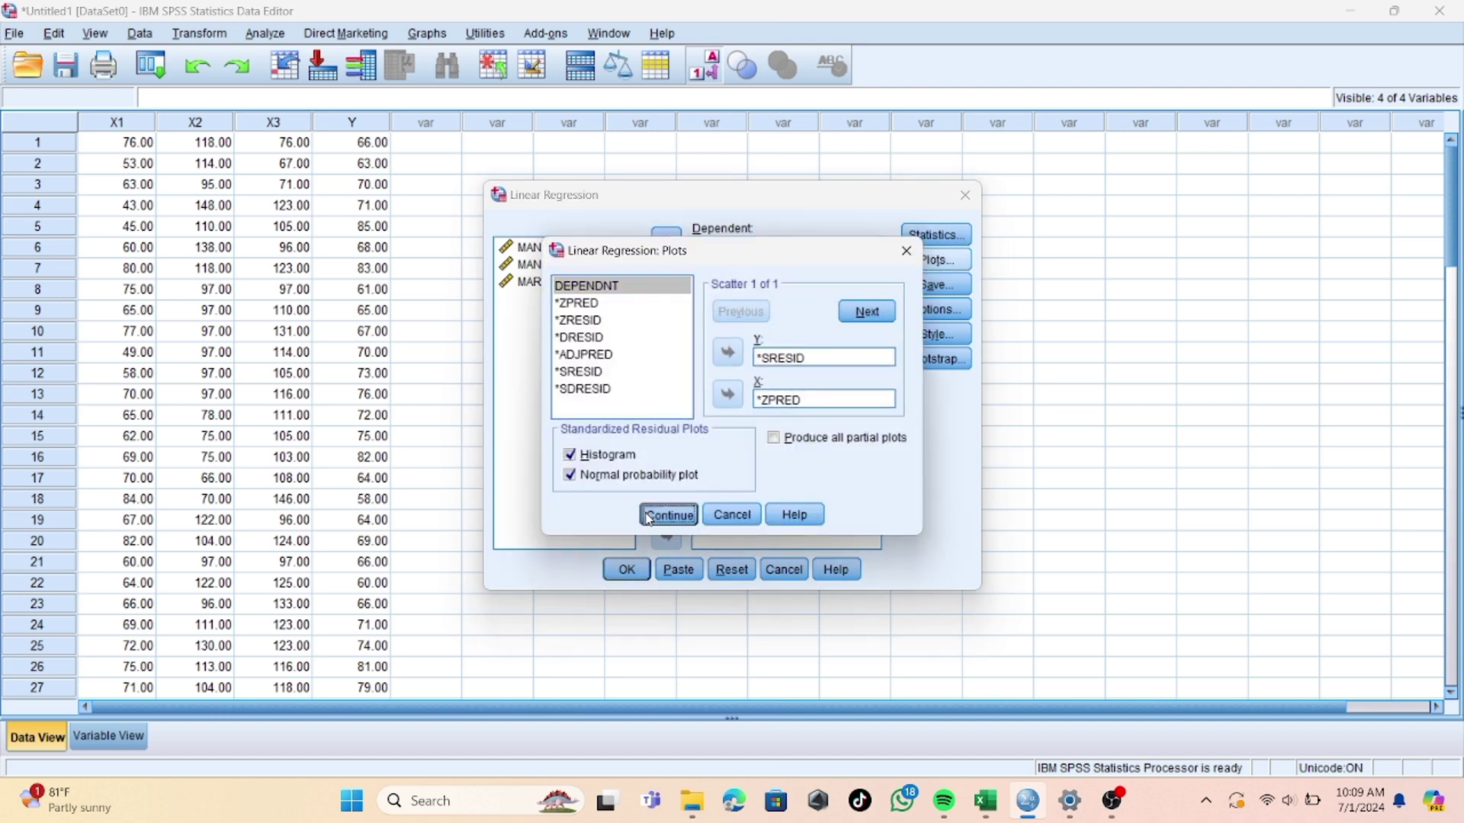
left_click(654, 516)
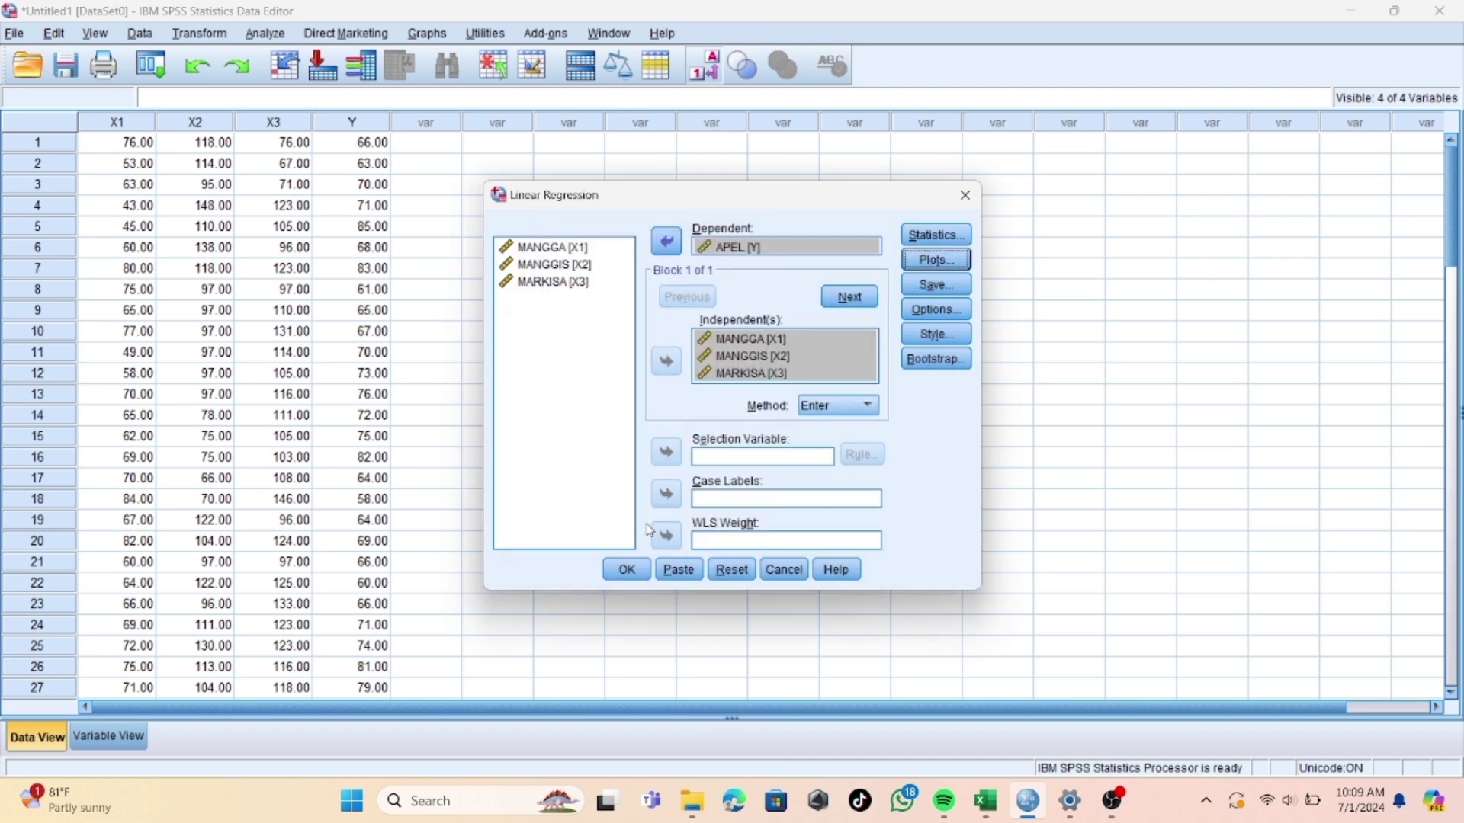
left_click(935, 287)
left_click(669, 650)
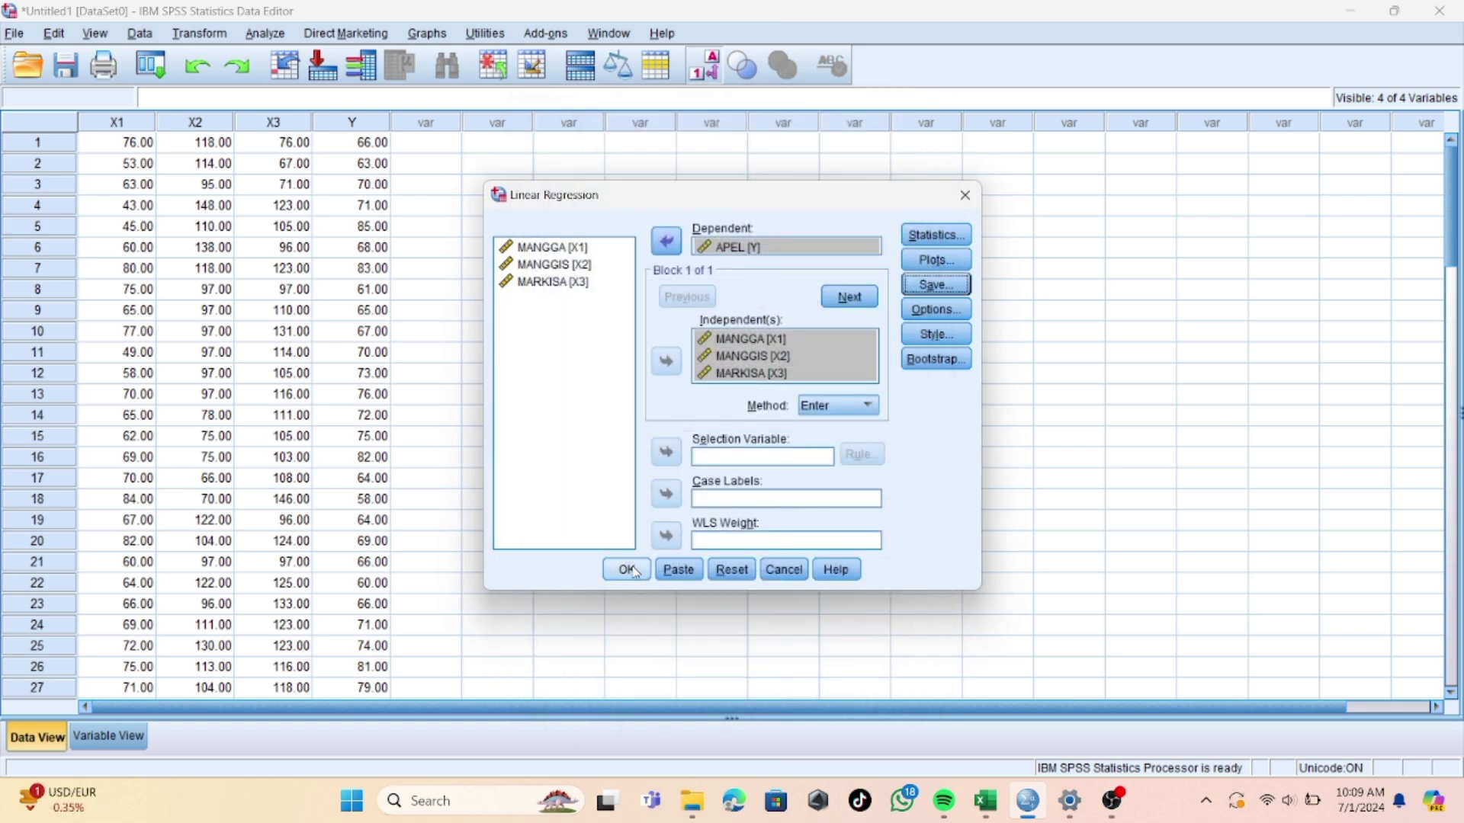
left_click(629, 571)
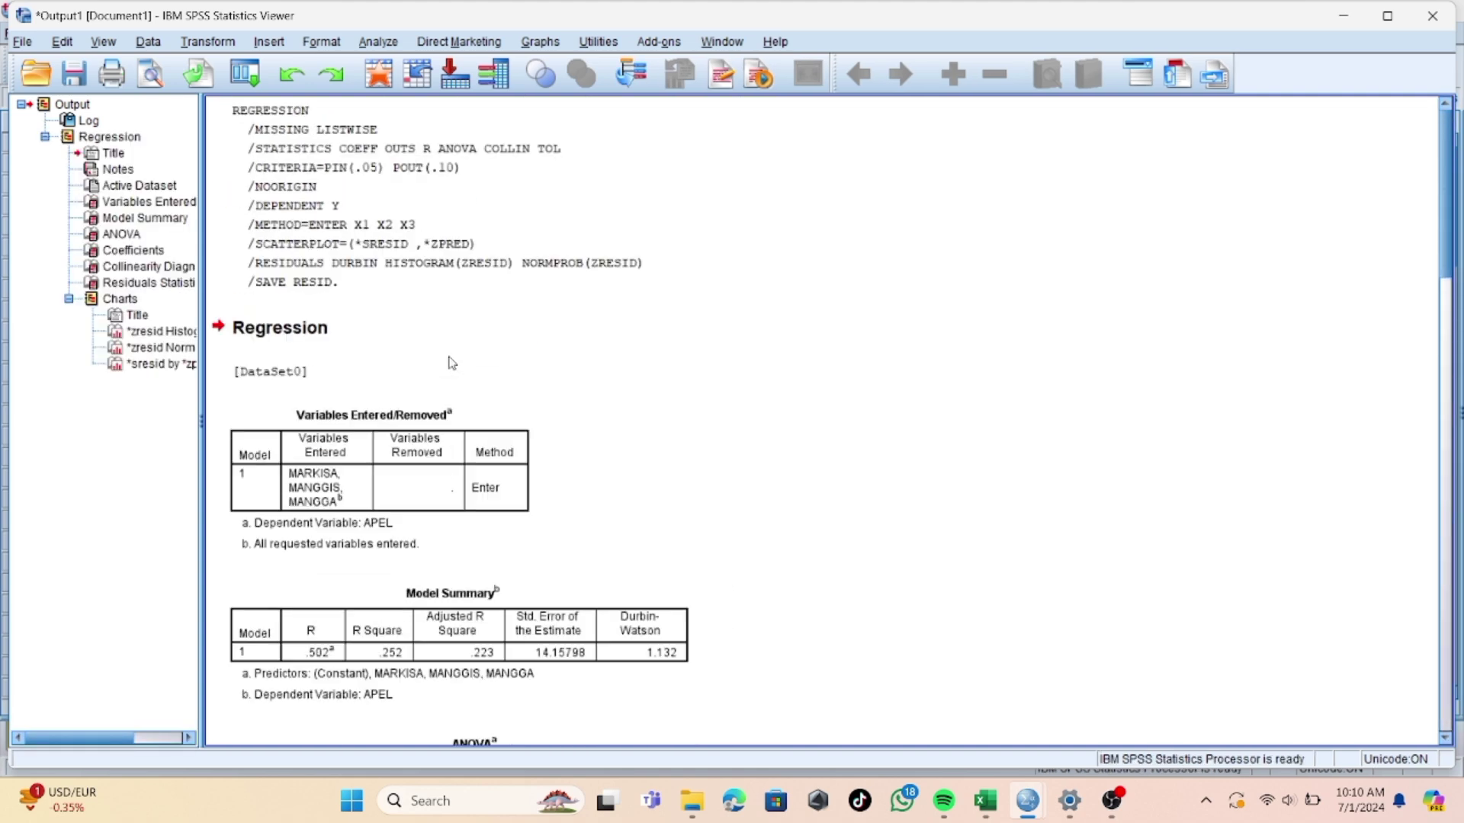
Step: Examine the regression output from the model summary, ANOVA and coefficients tables through the histogram, P-P plot and scatterplot
scroll(452, 363, "down", 5)
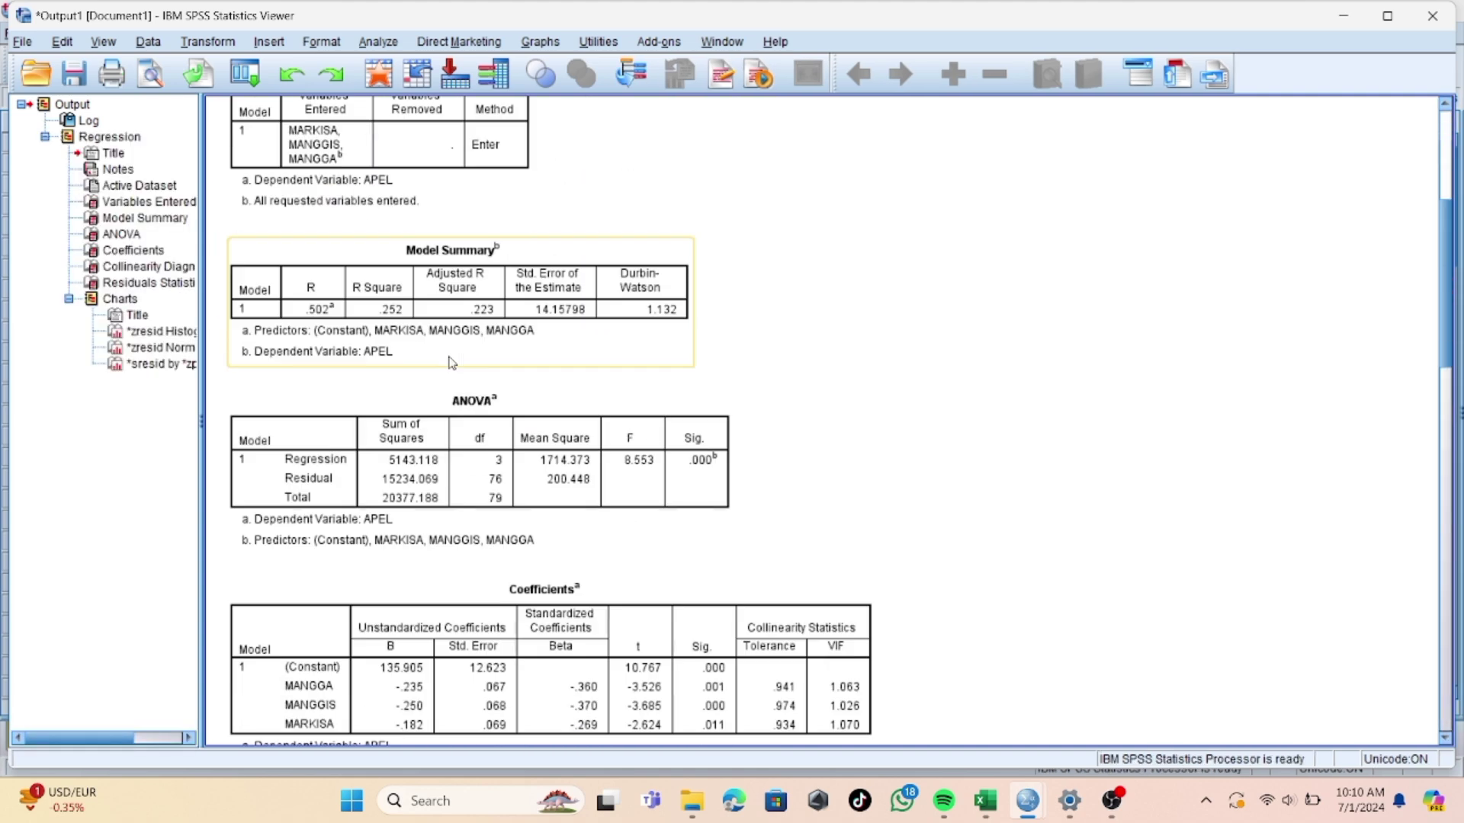
scroll(452, 363, "down", 6)
scroll(452, 362, "up", 10)
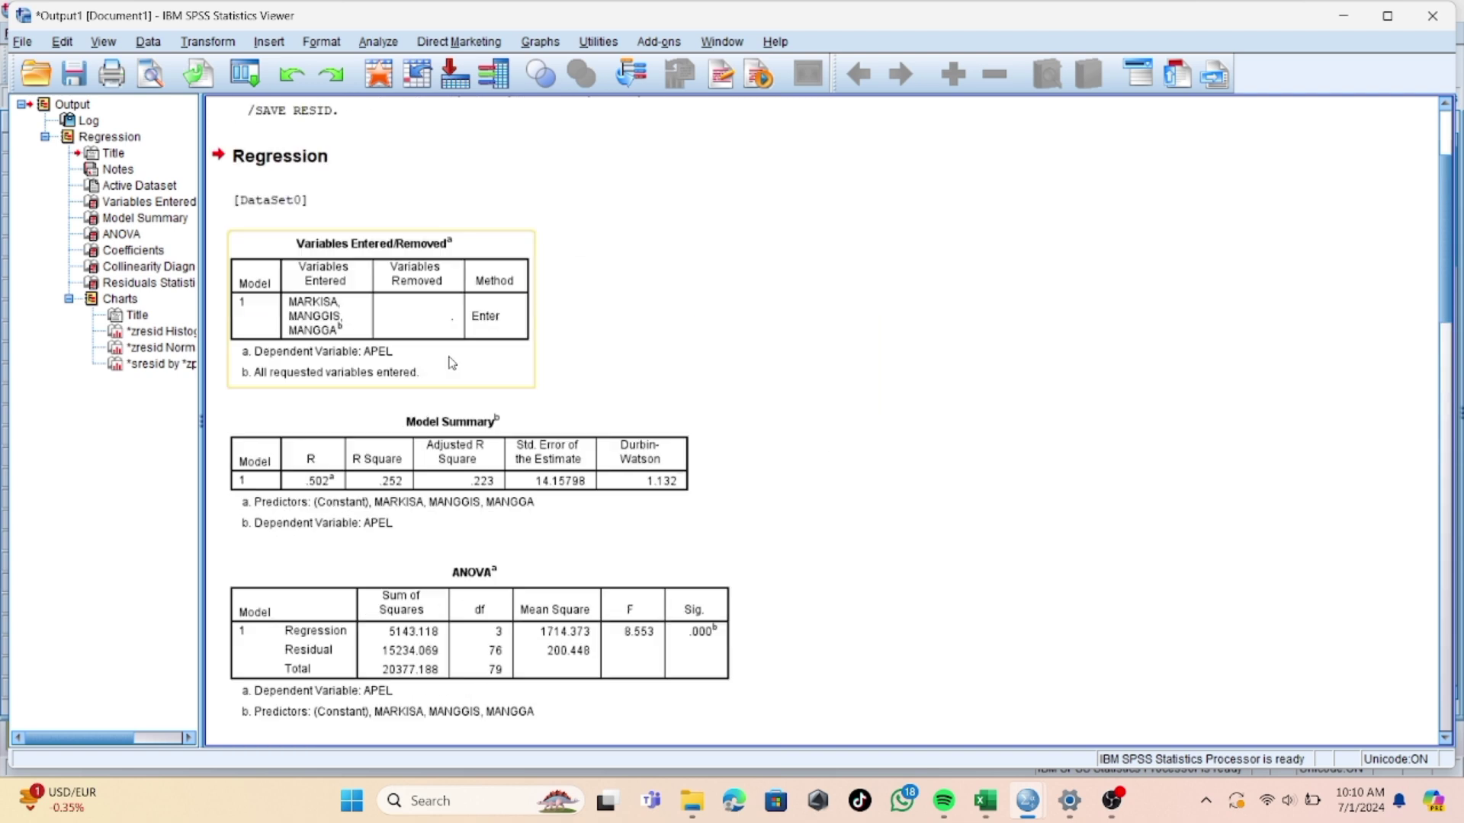
scroll(452, 363, "down", 4)
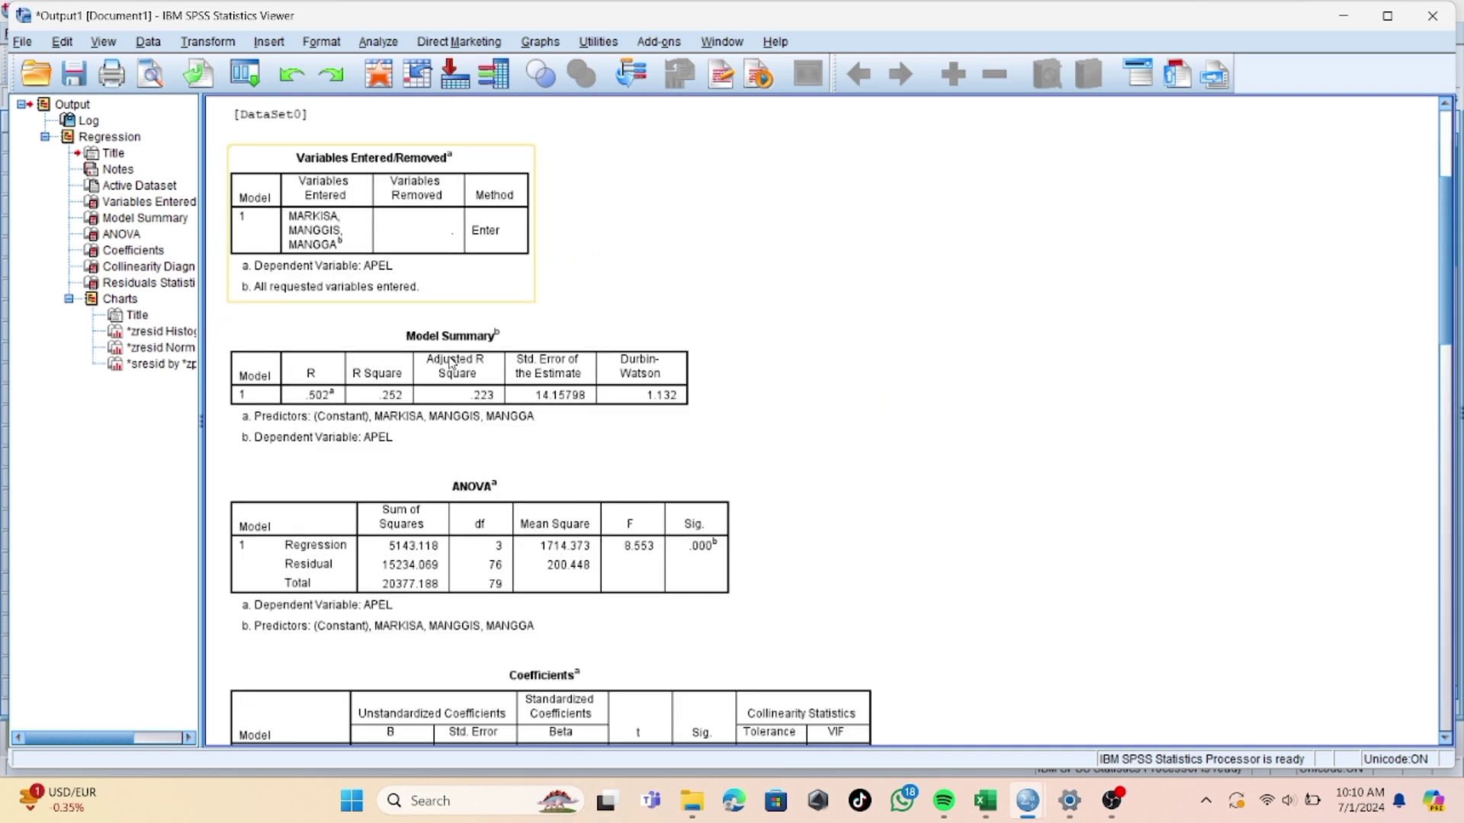
scroll(452, 363, "down", 18)
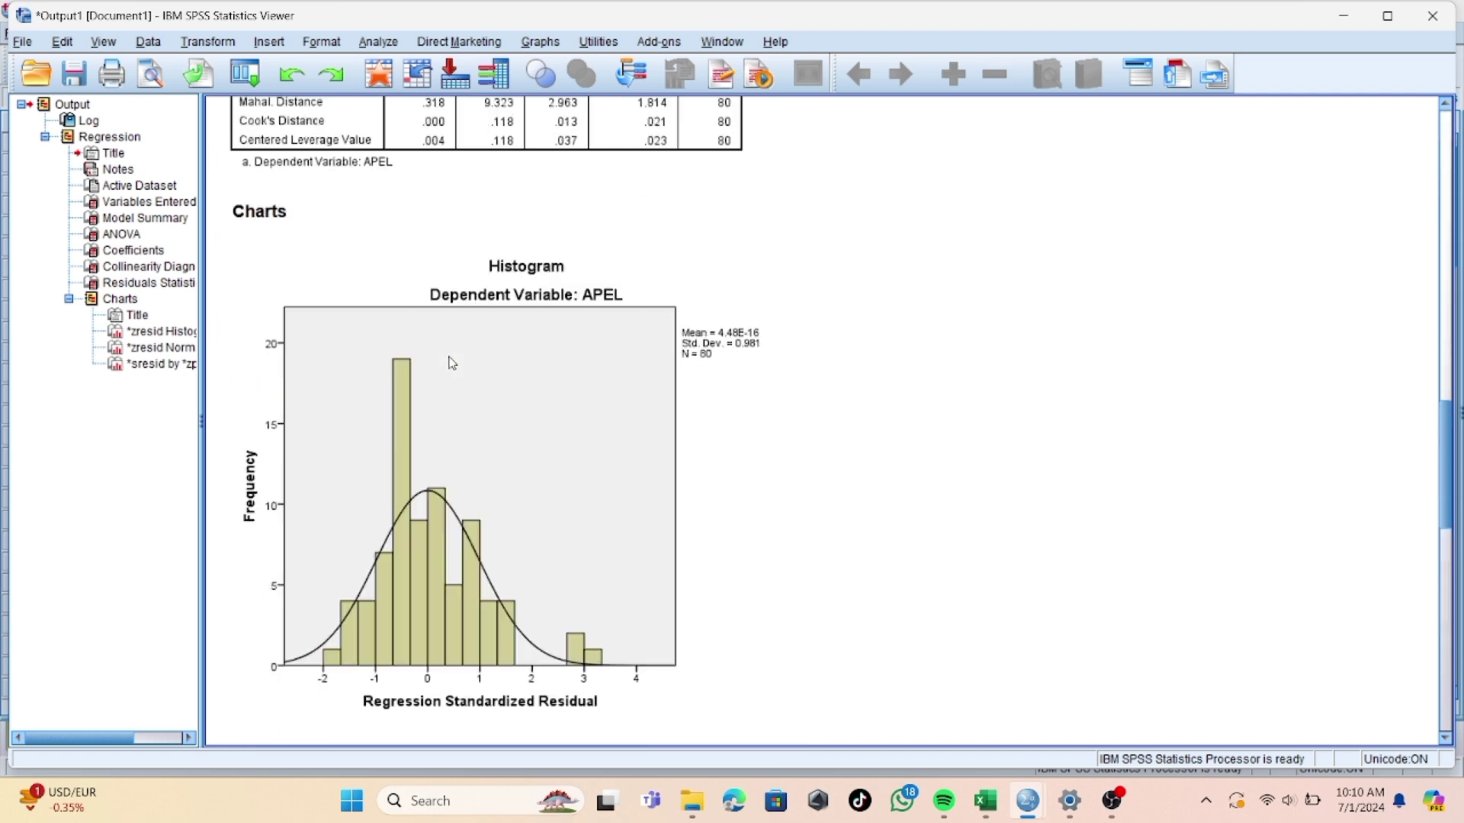
scroll(452, 363, "down", 4)
scroll(452, 363, "up", 1)
scroll(452, 363, "down", 6)
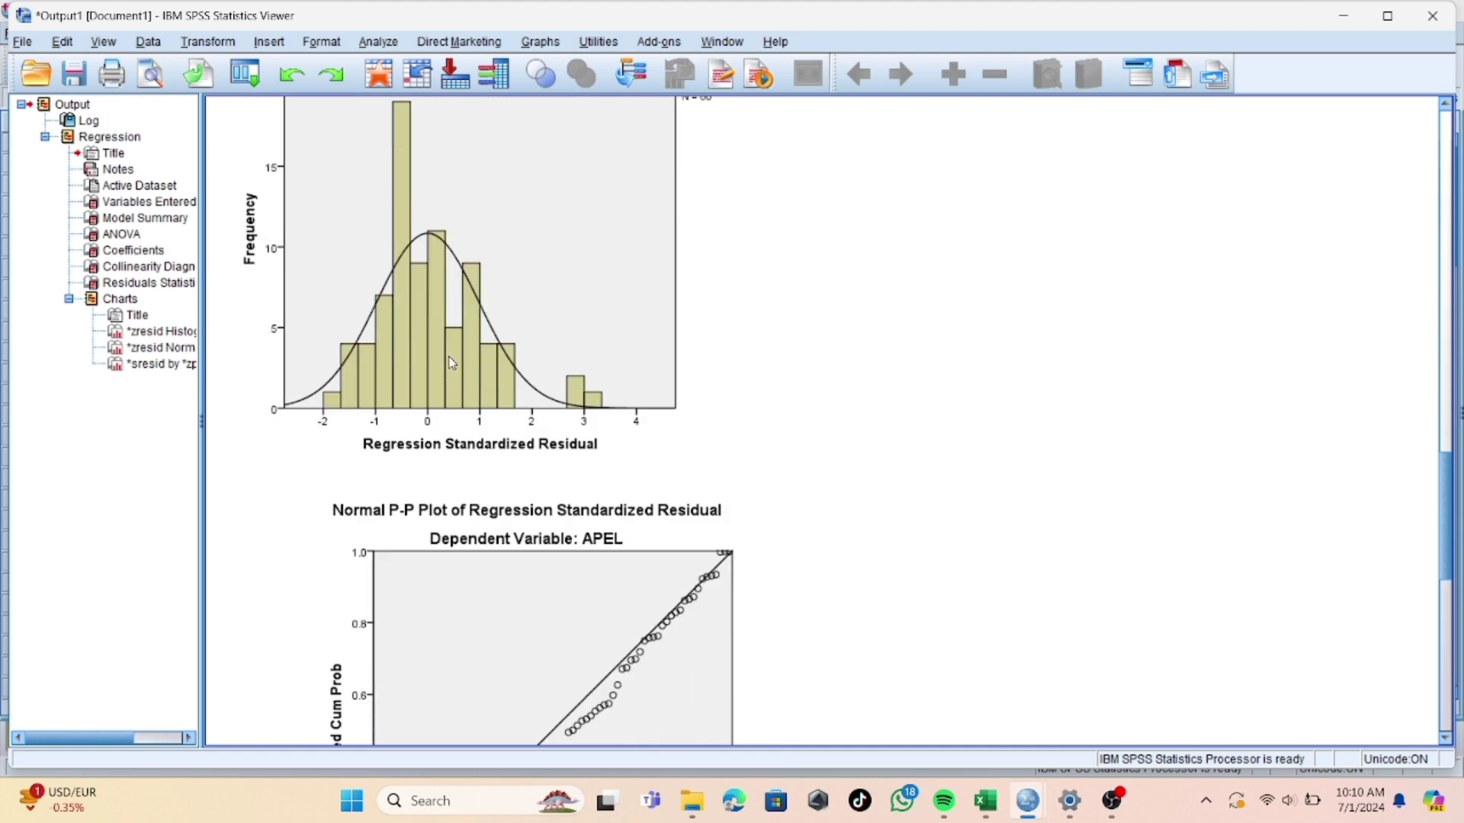
scroll(453, 363, "down", 7)
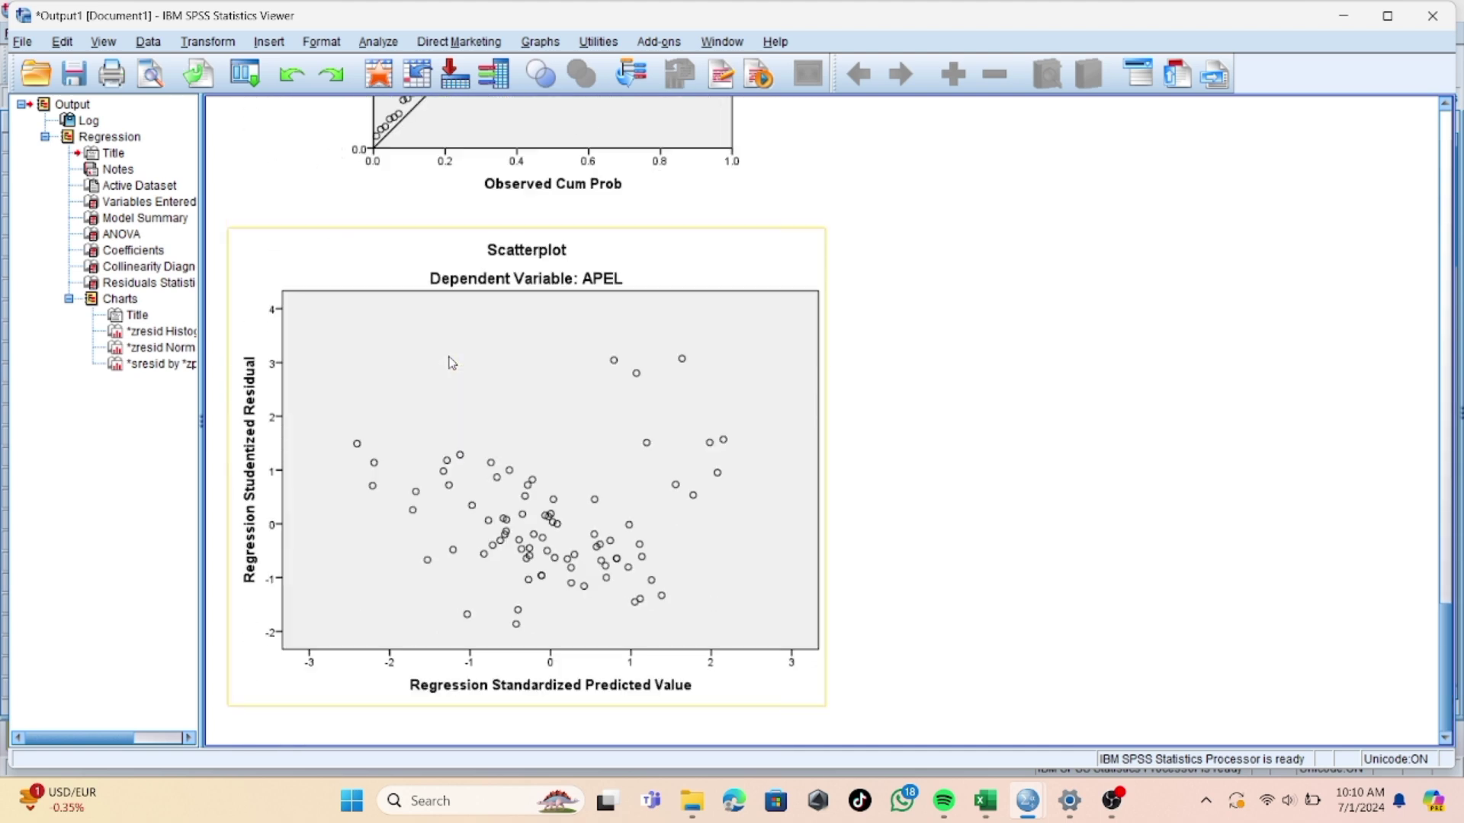
scroll(681, 355, "up", 20)
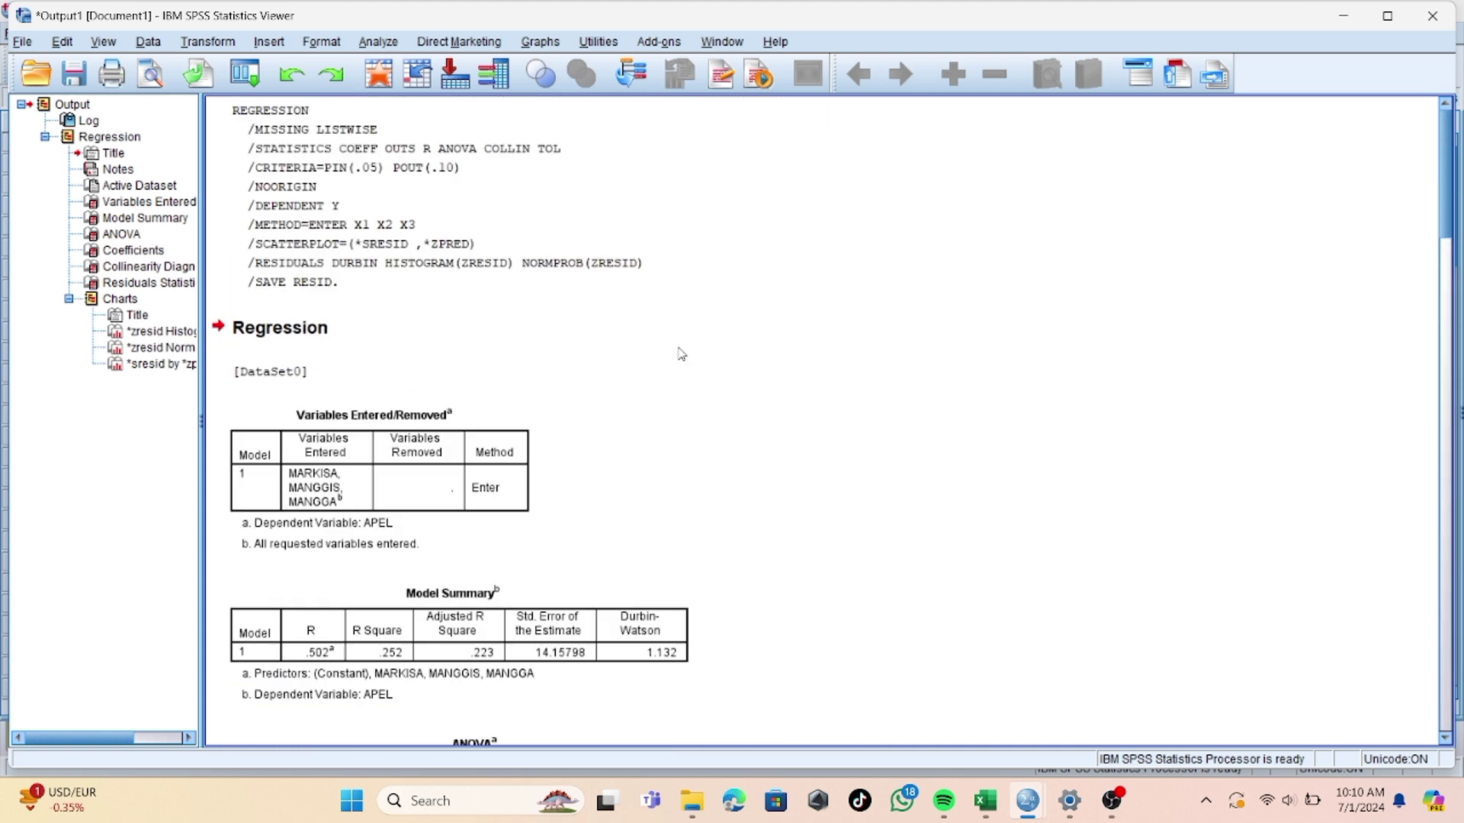
Step: From the dataset window, run a one-sample Kolmogorov-Smirnov test on the unstandardized residual against the normal distribution
mouse_move(1029, 805)
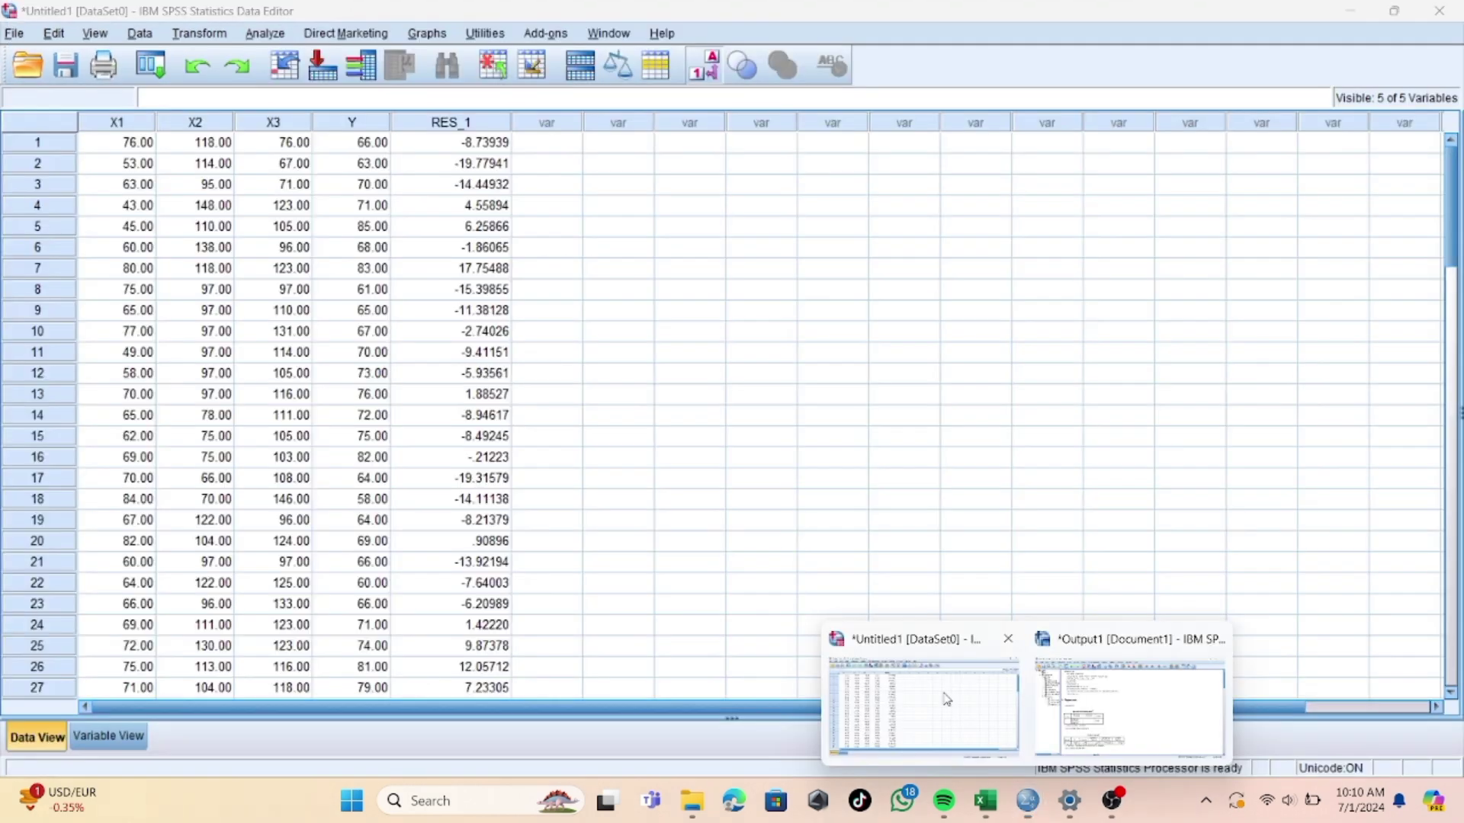
left_click(953, 709)
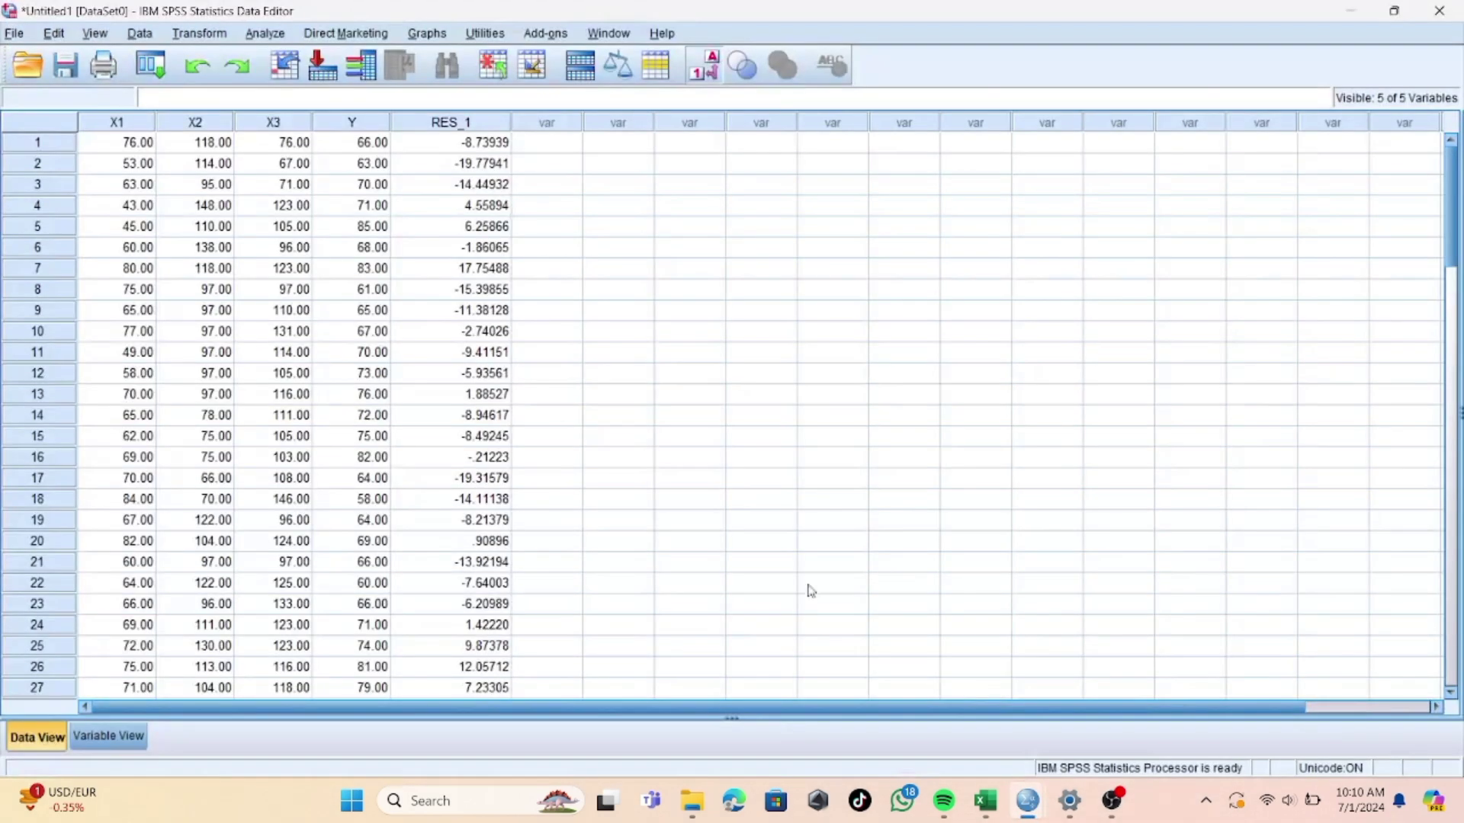
left_click(264, 33)
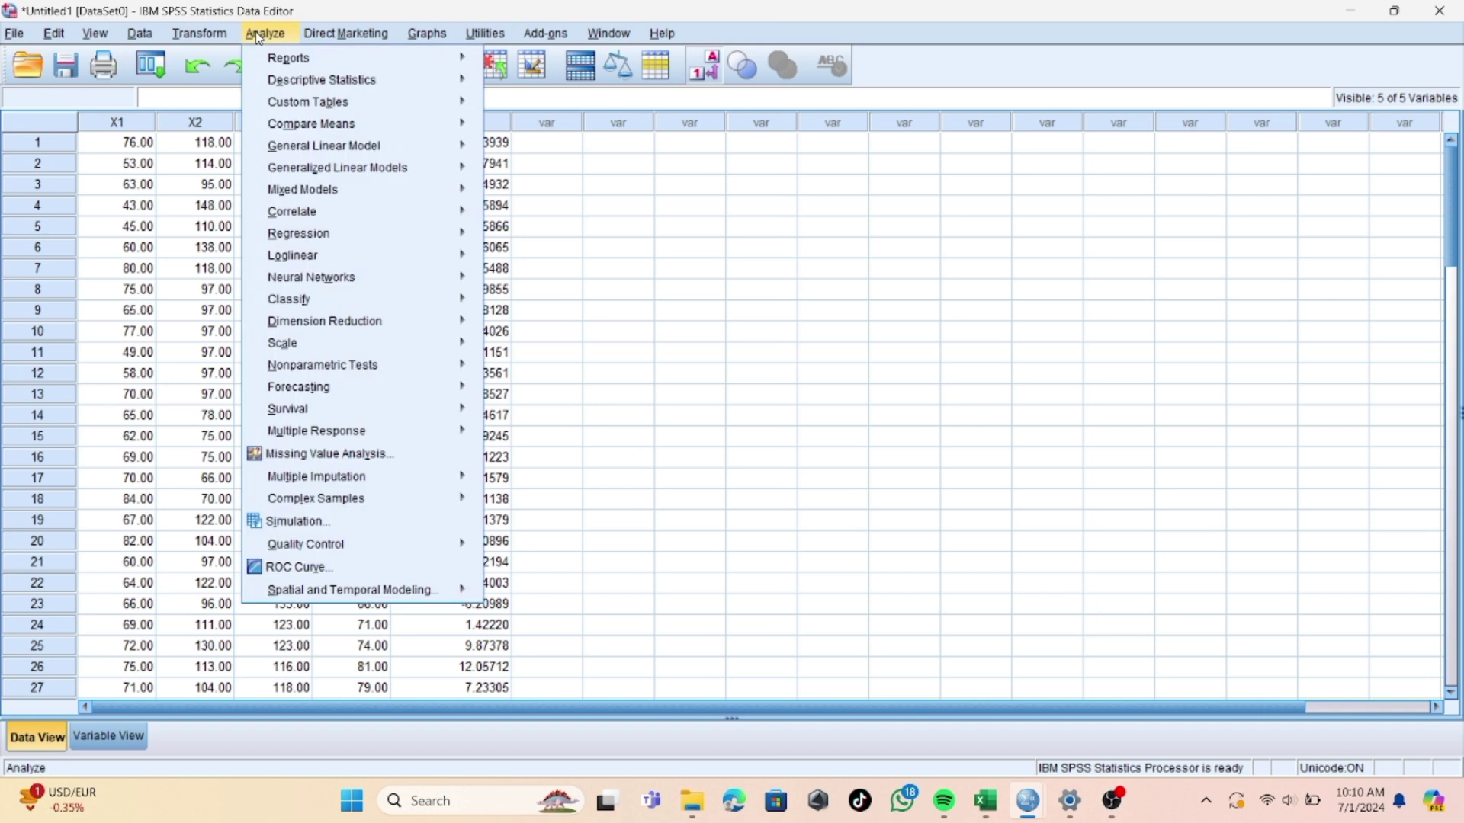
mouse_move(321, 234)
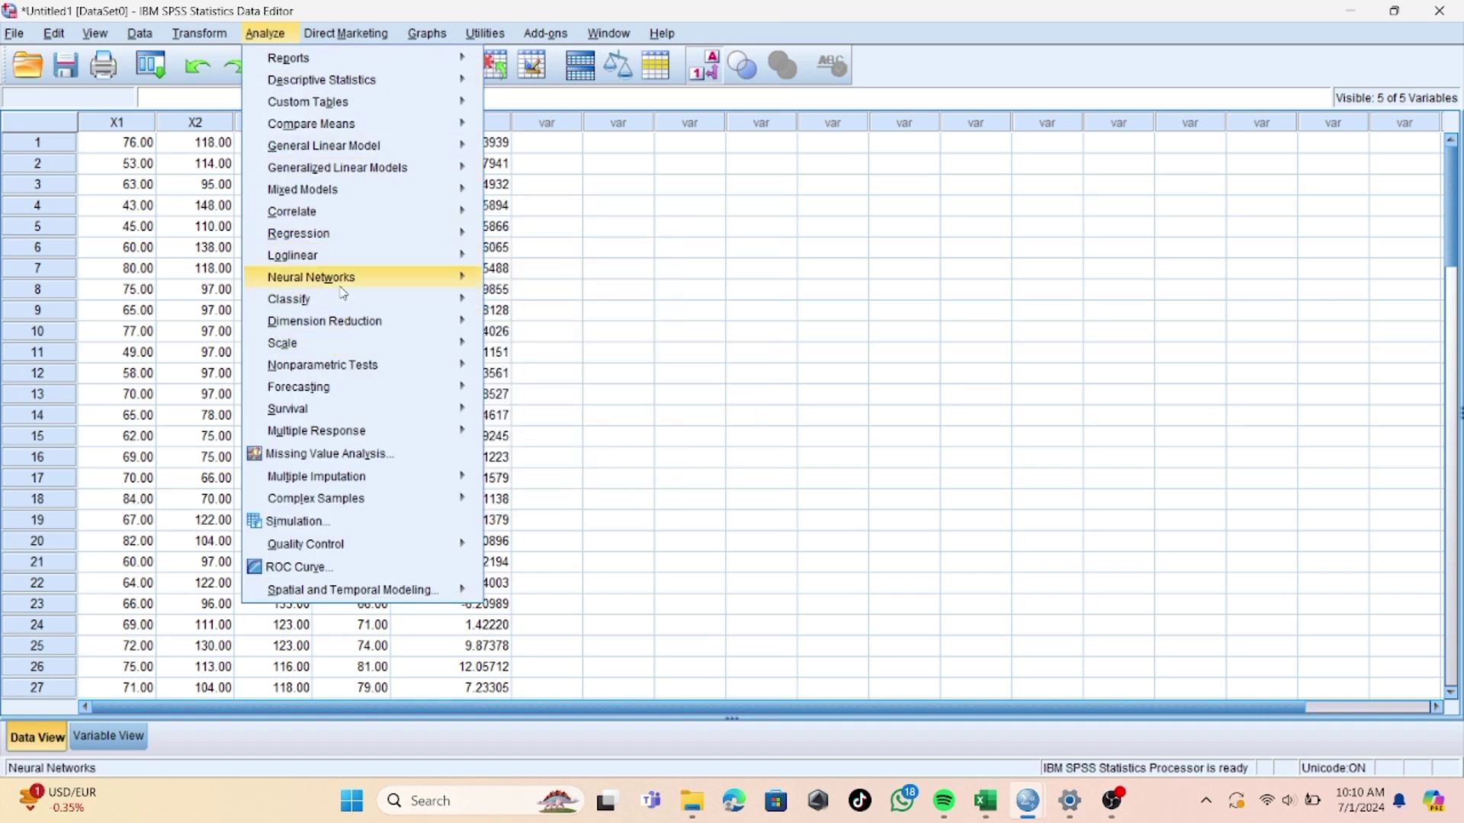
mouse_move(343, 367)
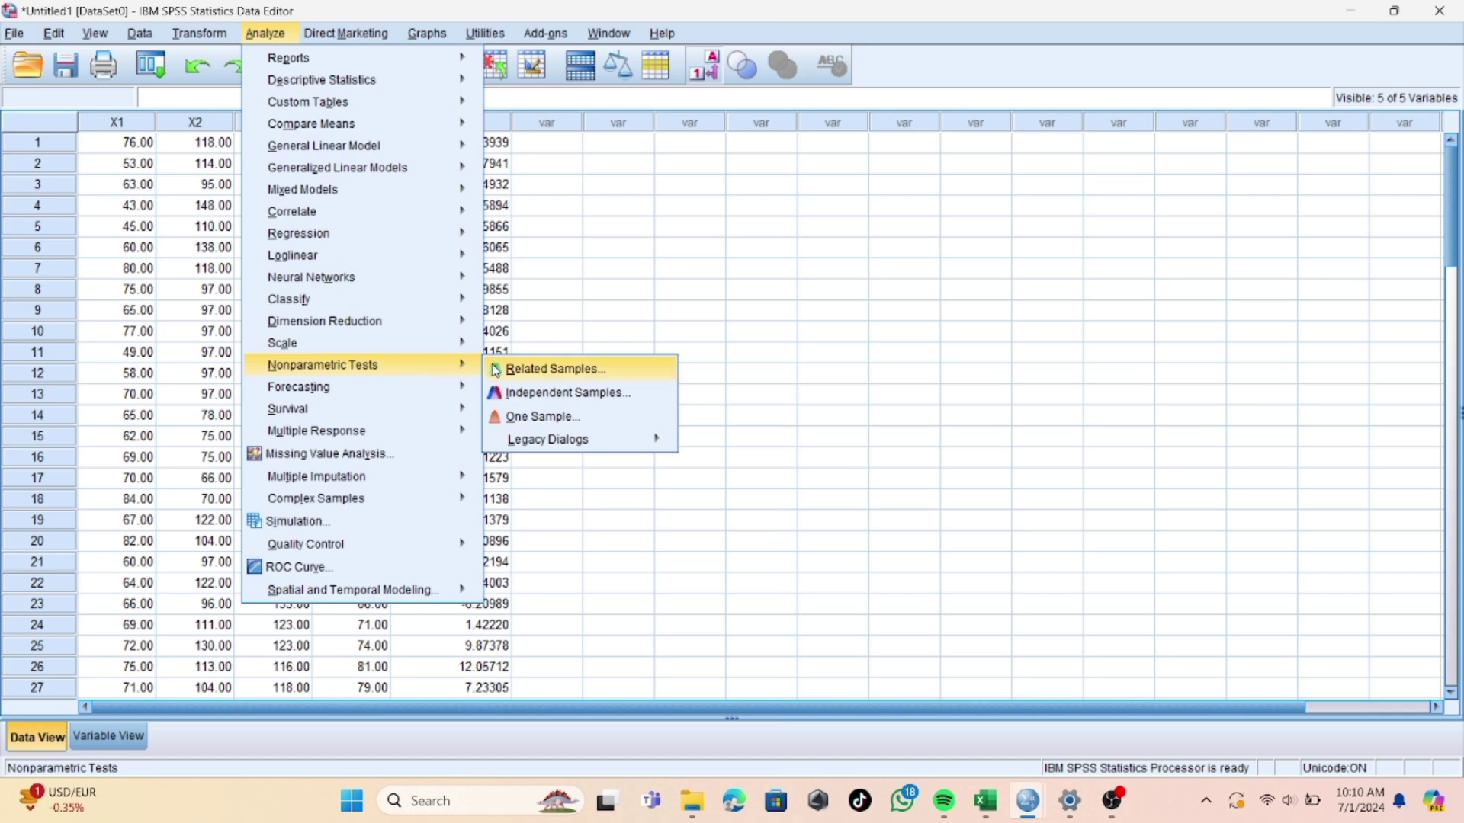
mouse_move(539, 442)
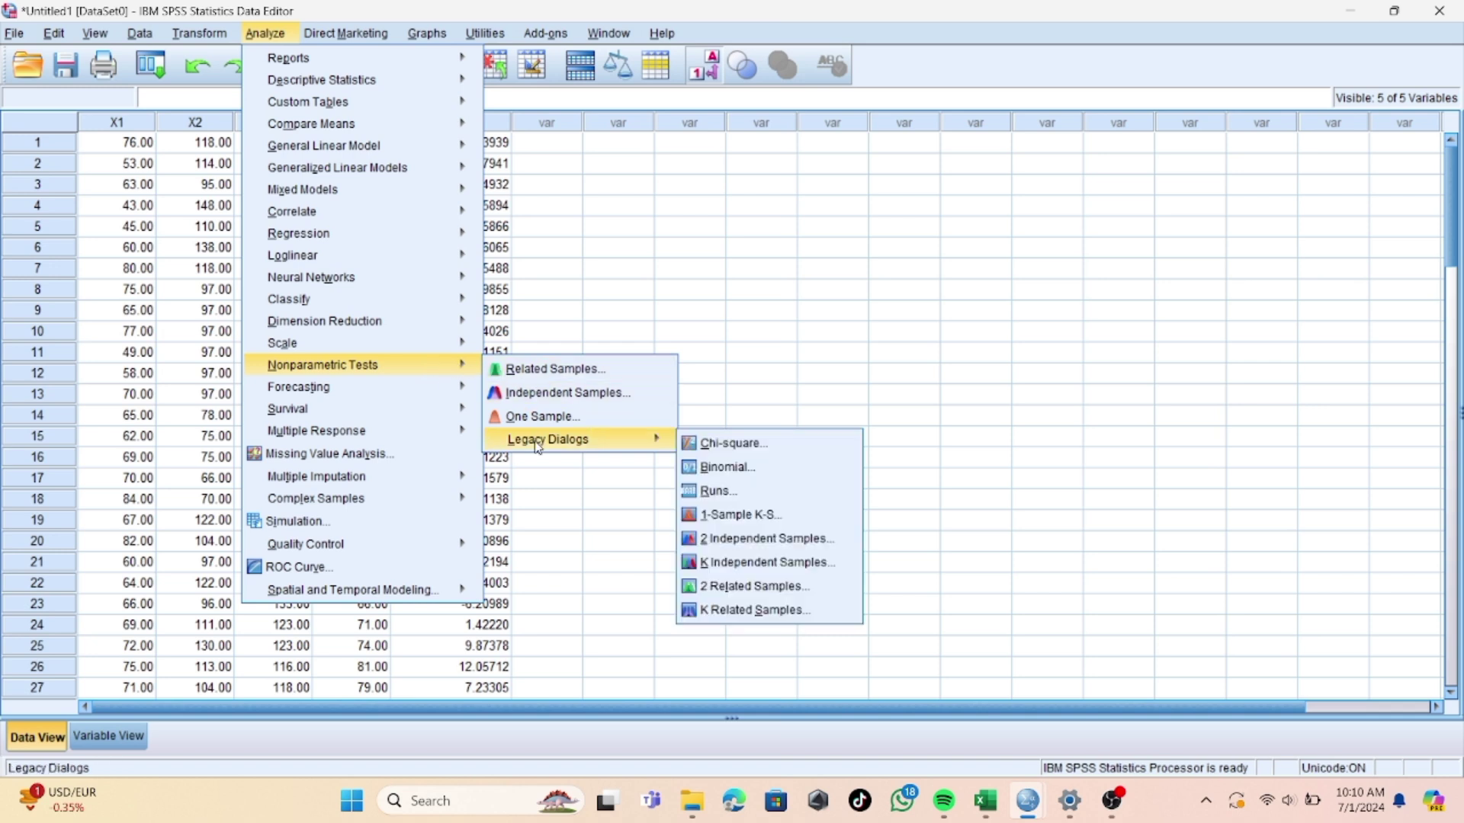
left_click(732, 518)
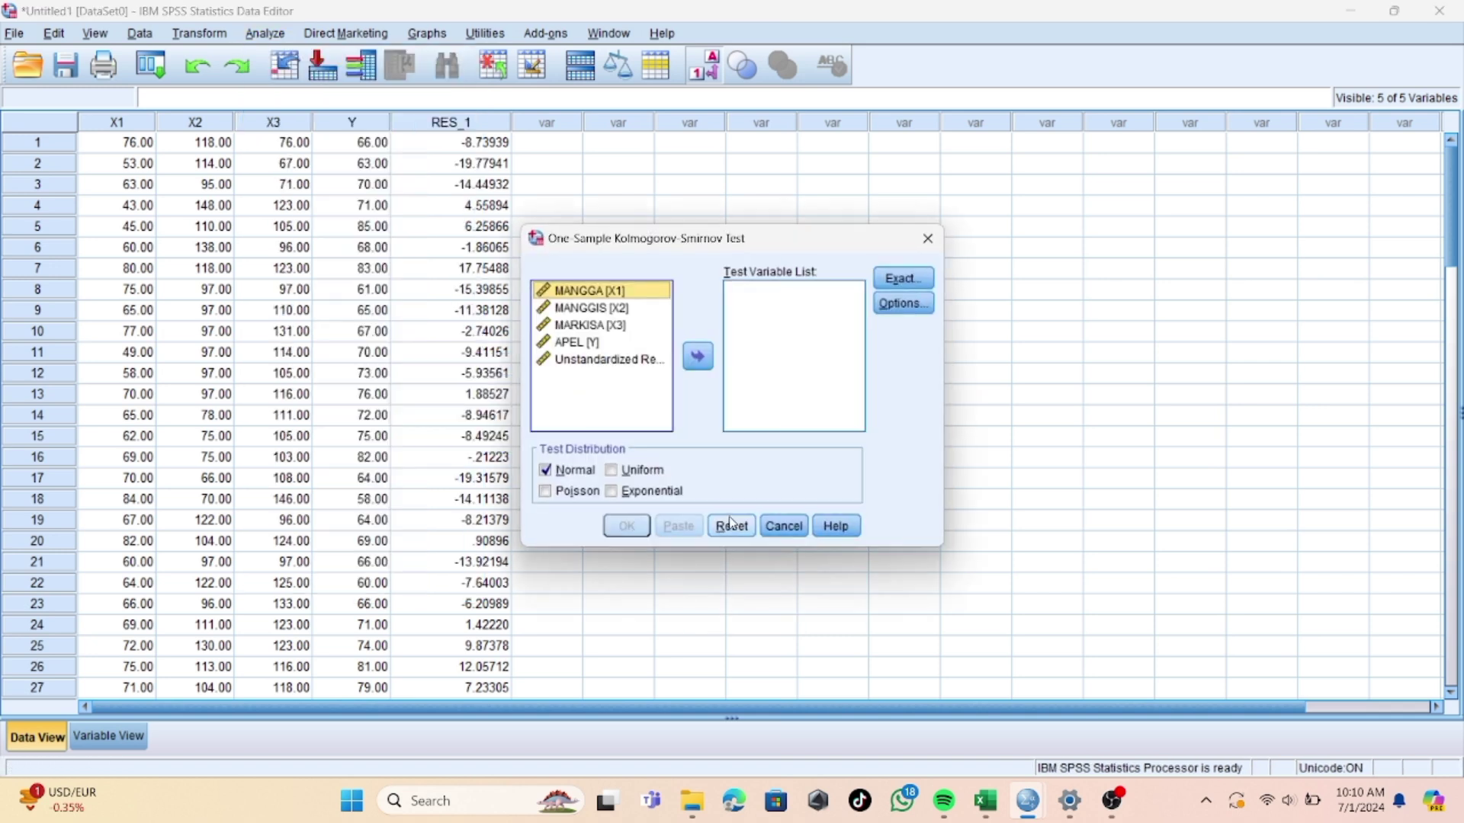
left_click(614, 359)
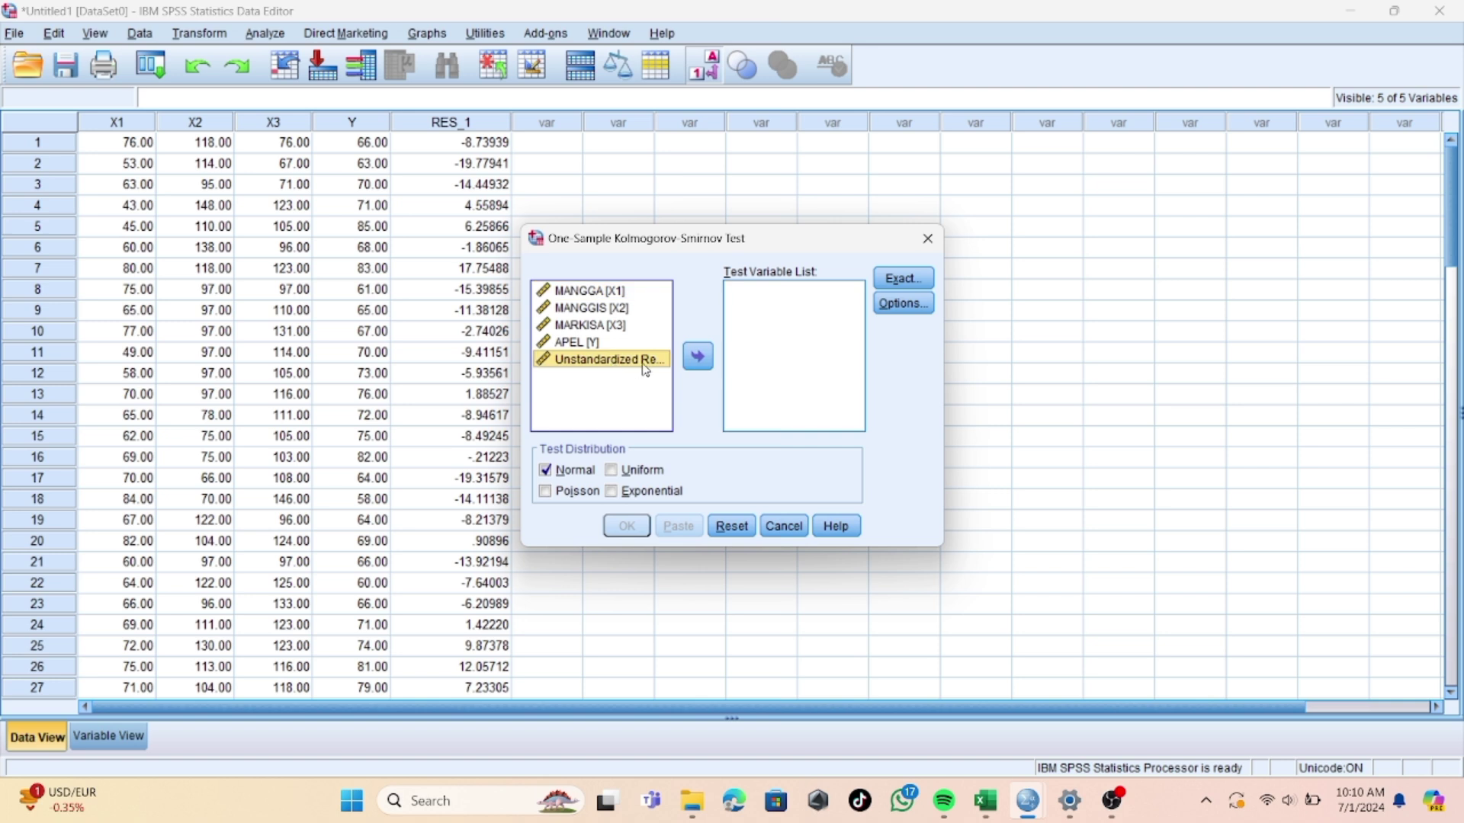
left_click(696, 364)
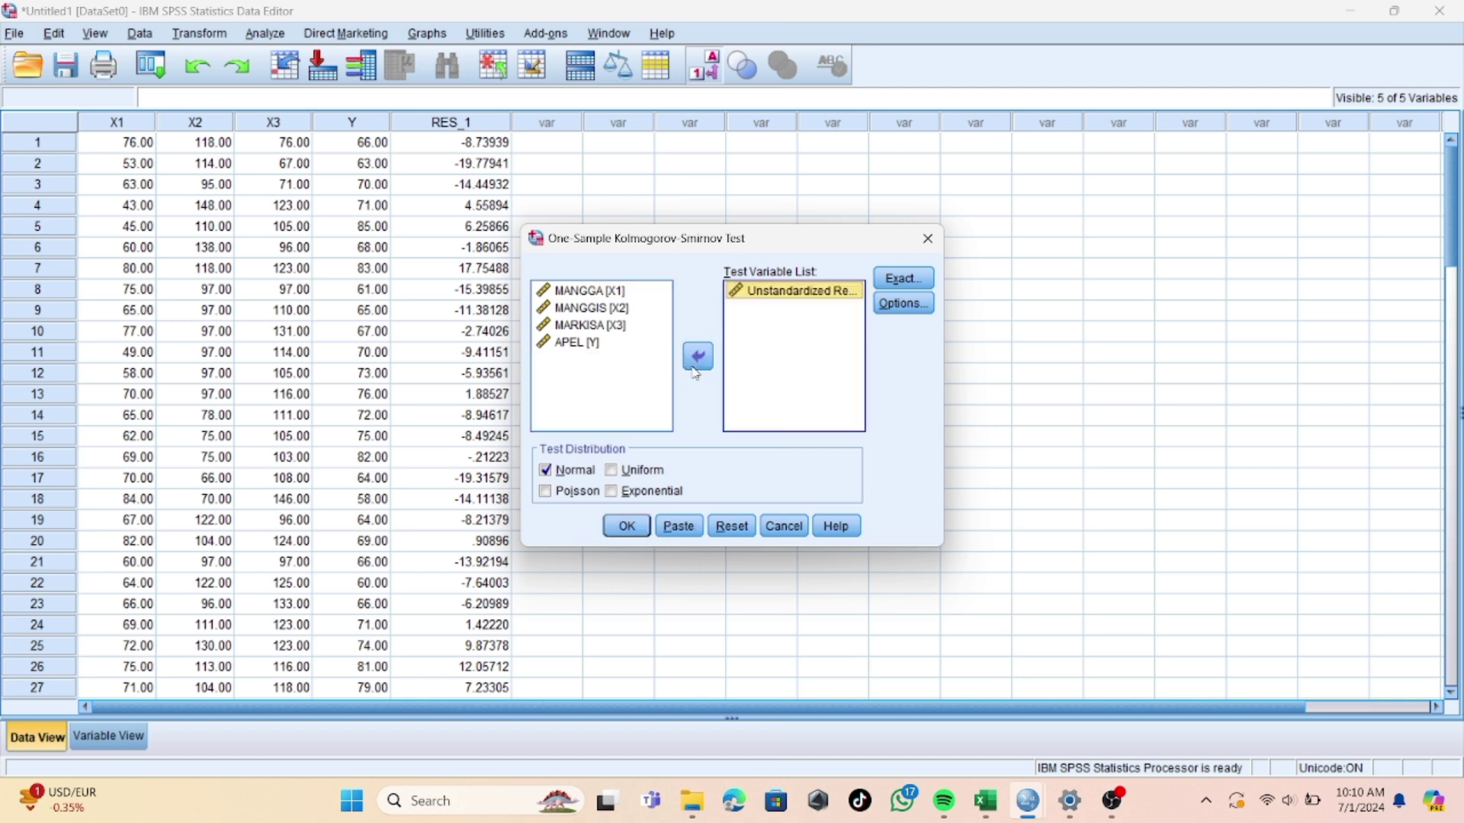
left_click(626, 526)
scroll(648, 561, "down", 1)
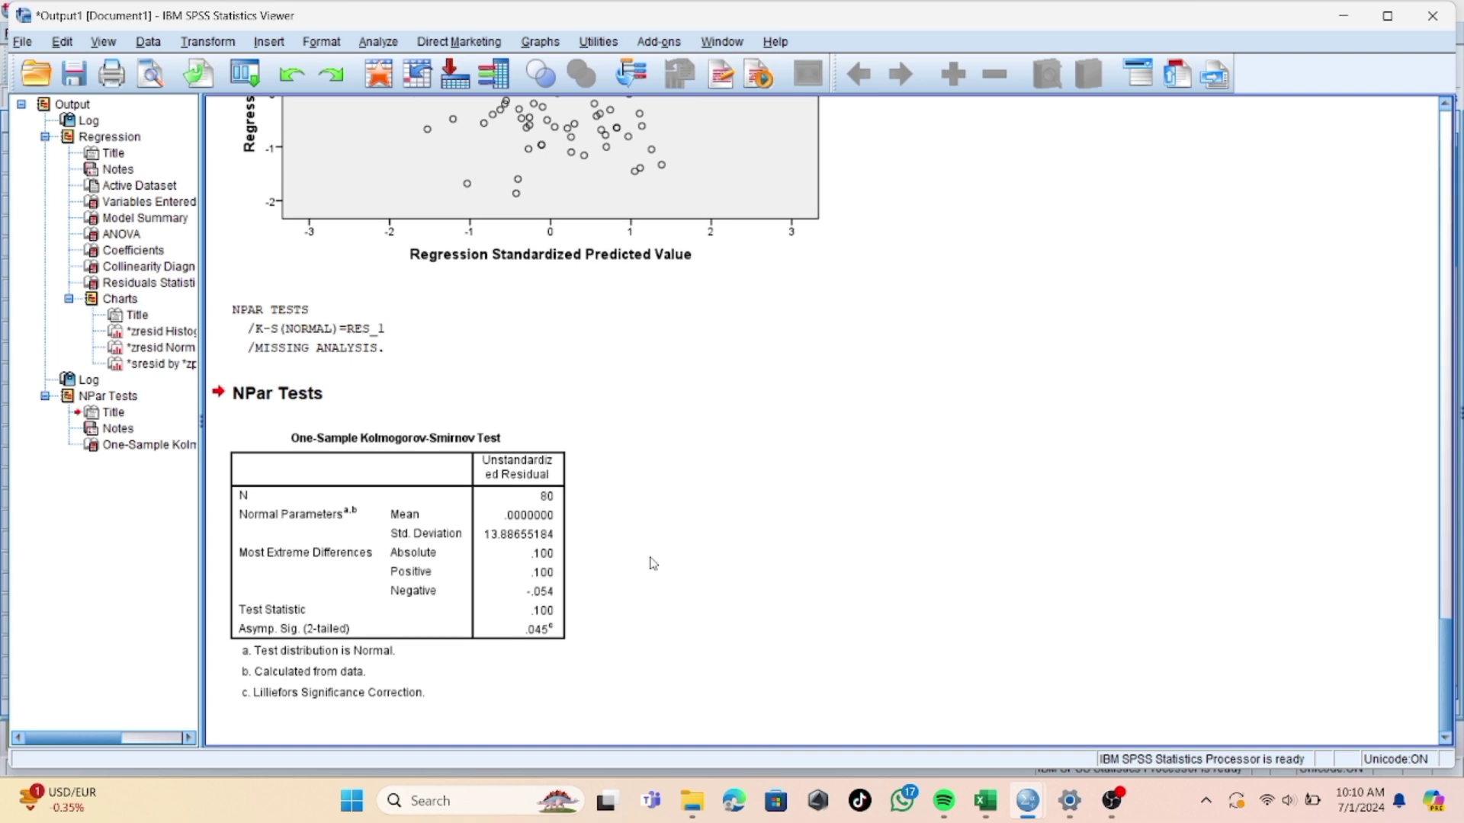